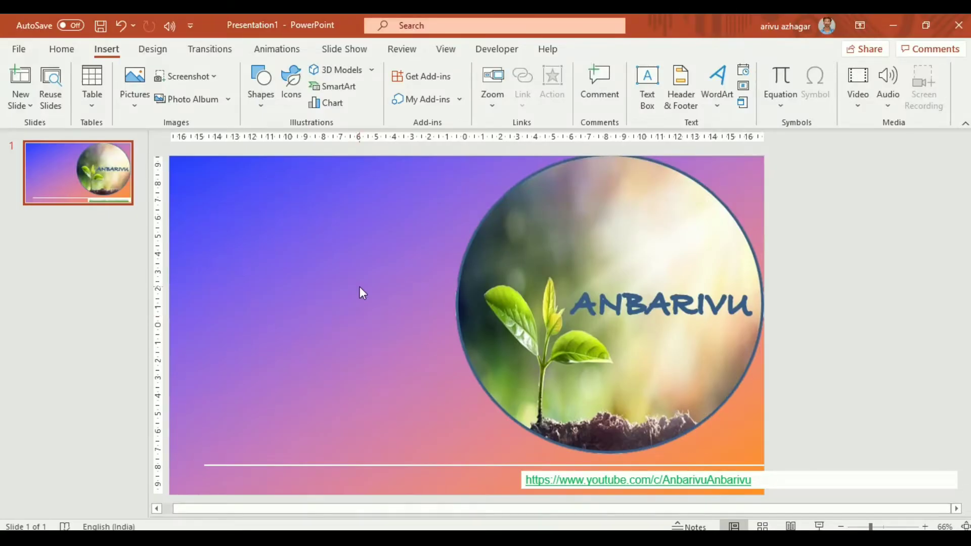
- Search the Office add-ins store for 'qr' and add the QR4Office add-in
click(56, 49)
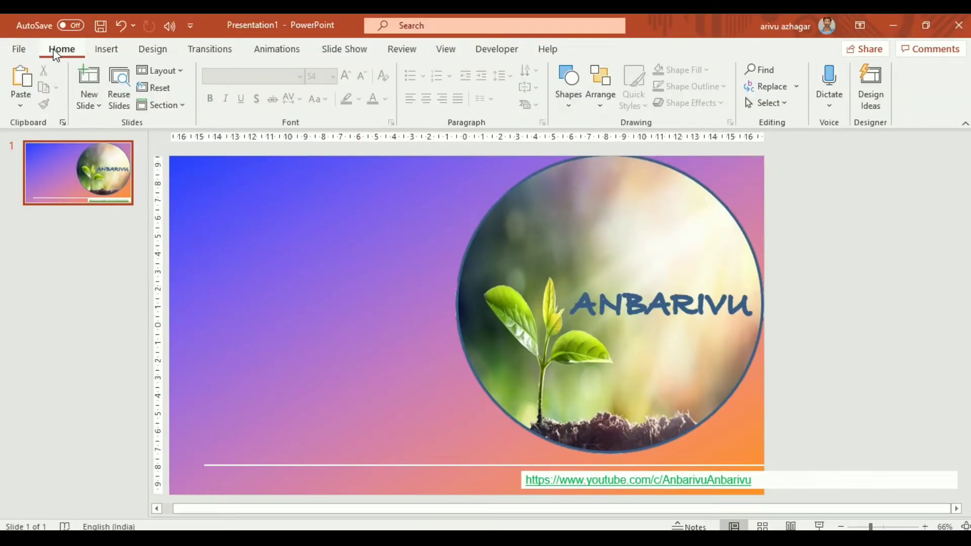
click(105, 50)
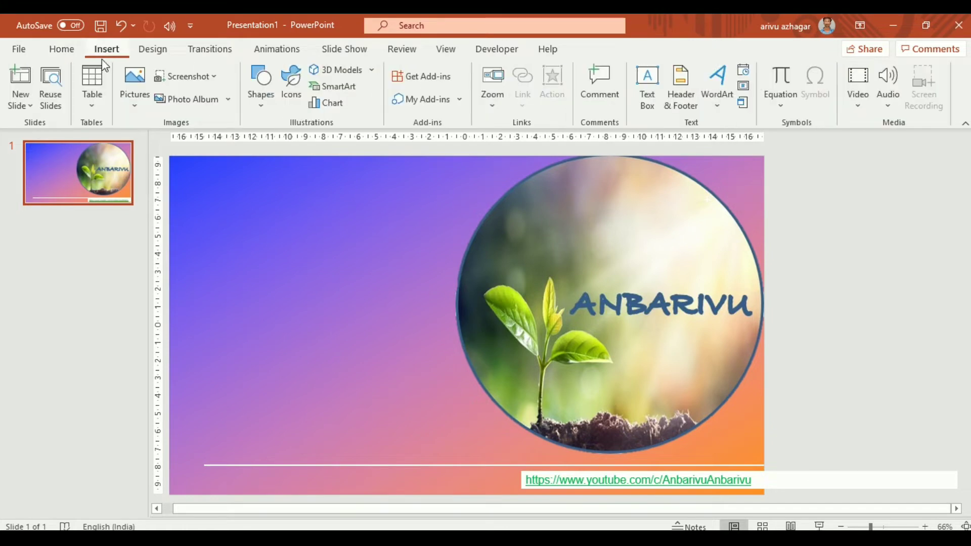
click(421, 76)
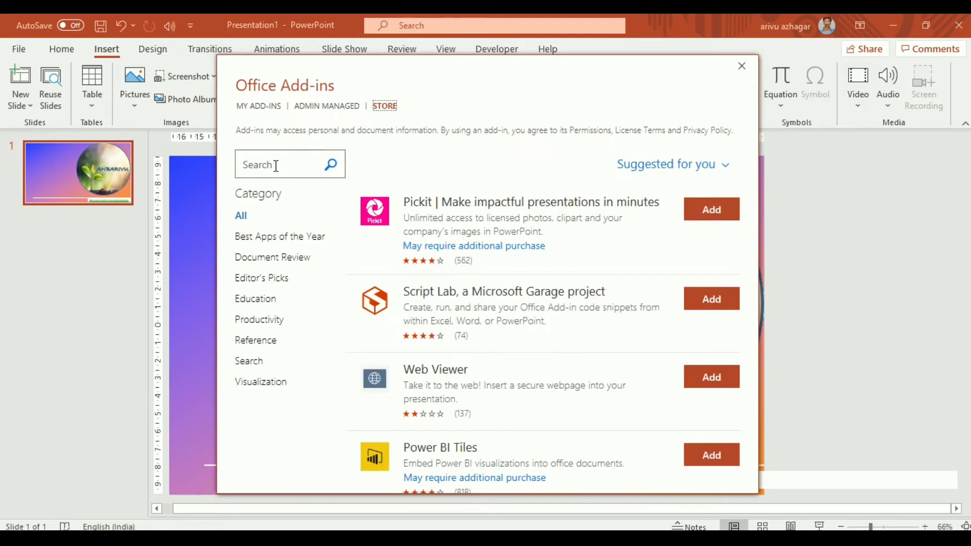
click(277, 166)
text(qr)
click(331, 171)
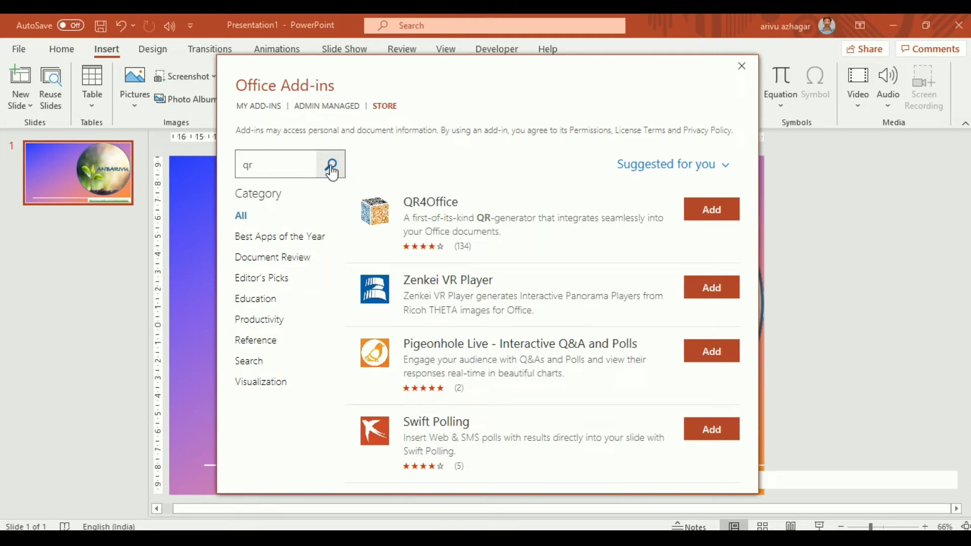
click(714, 215)
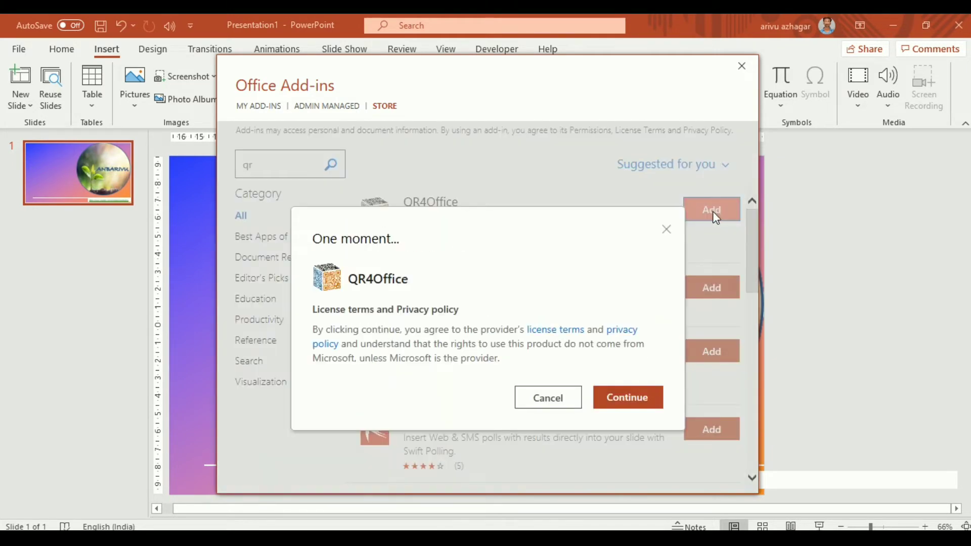
click(614, 398)
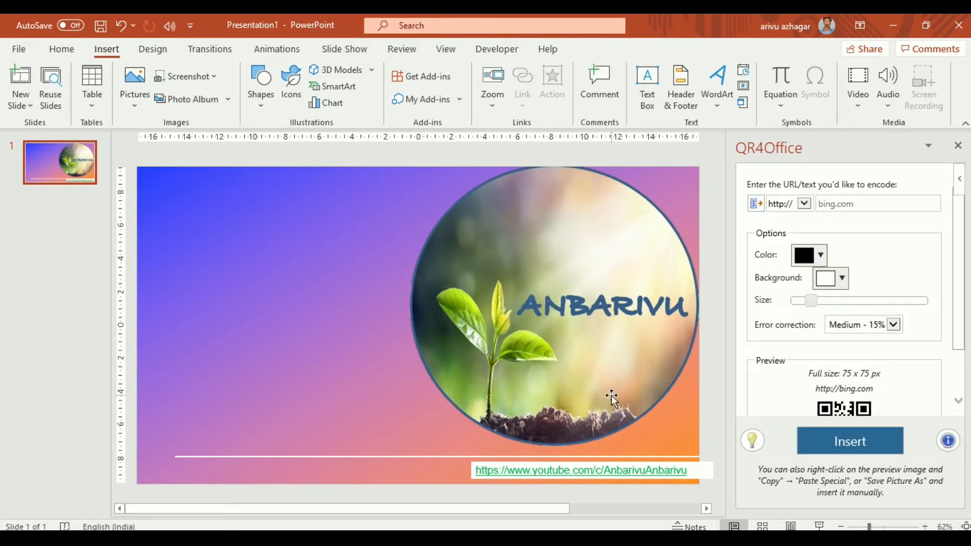
click(853, 203)
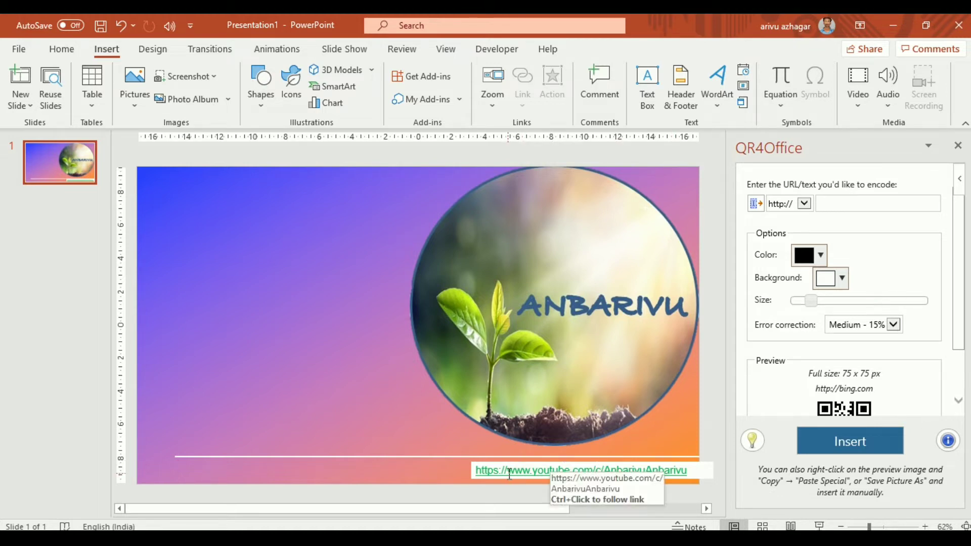
click(861, 229)
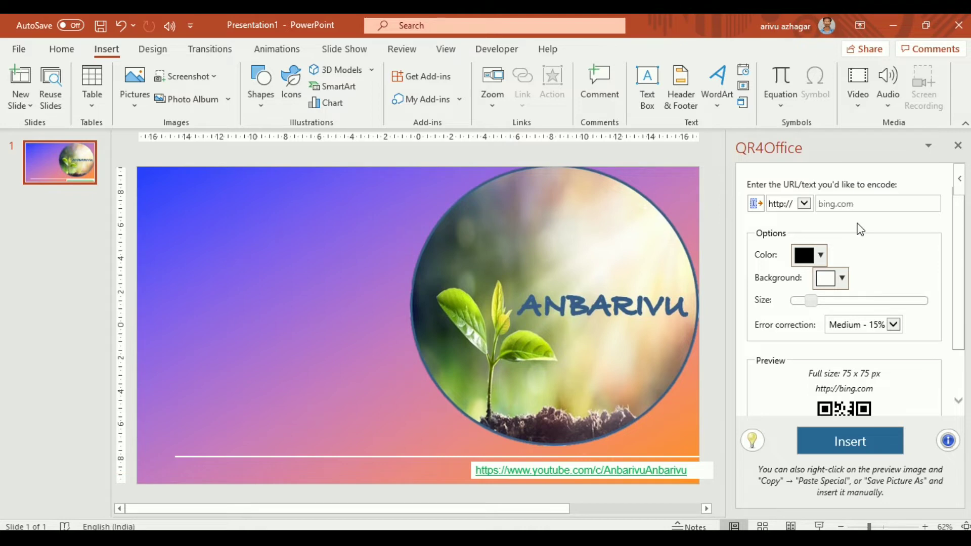
click(806, 208)
click(794, 215)
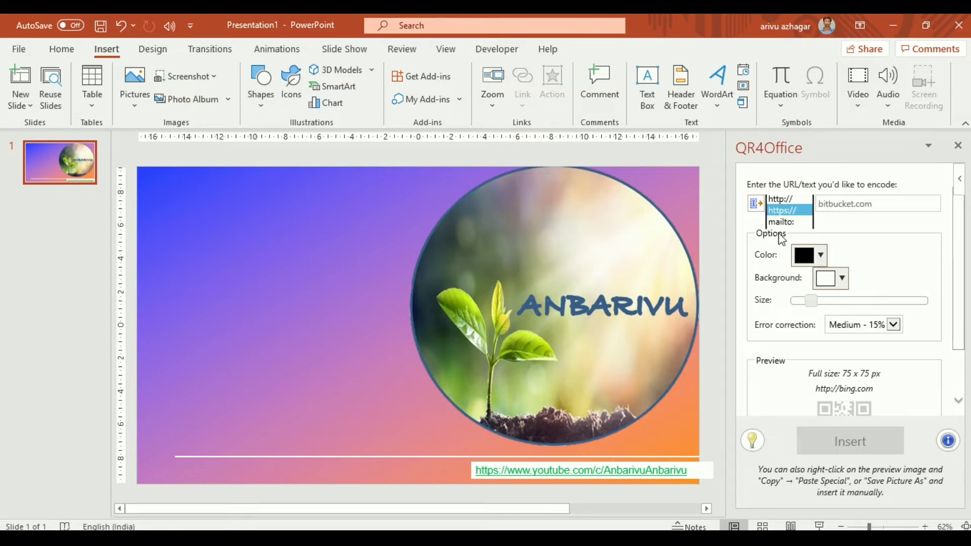
drag(508, 470, 665, 468)
key(ctrl+c)
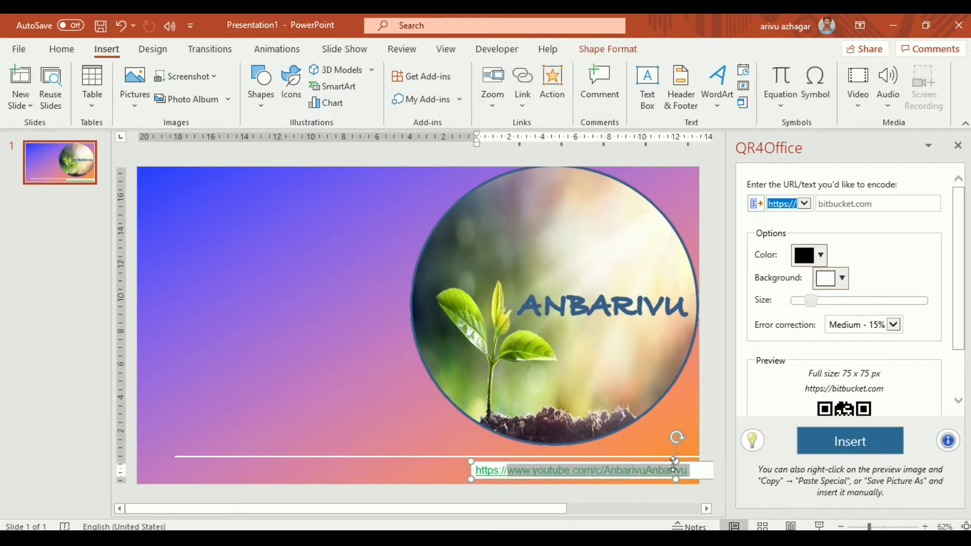
click(850, 205)
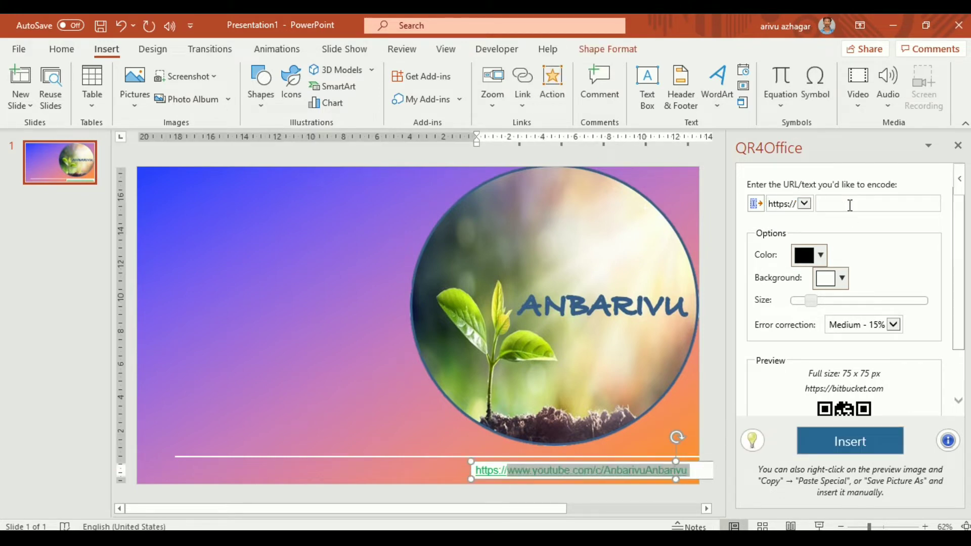
key(ctrl+v)
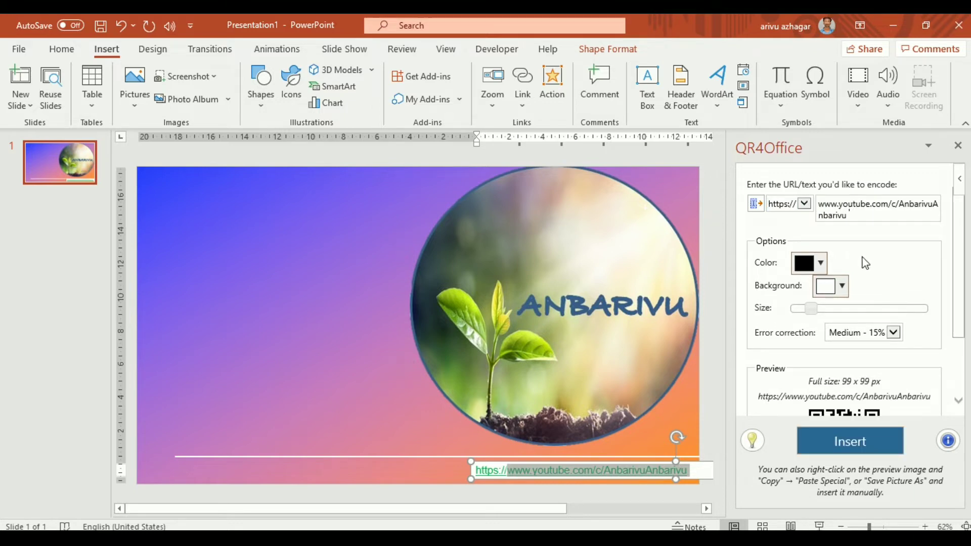
- Make the QR code colour bright green
click(818, 265)
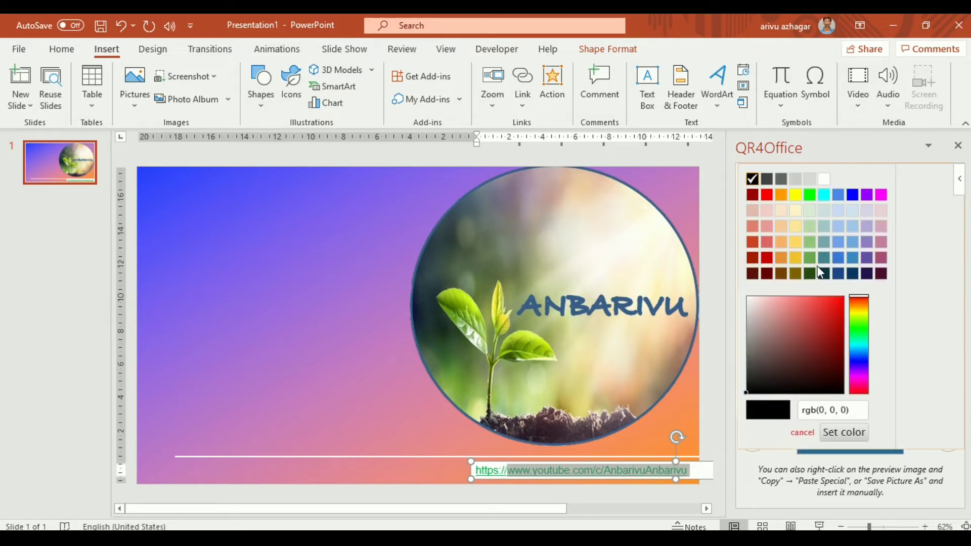
click(859, 302)
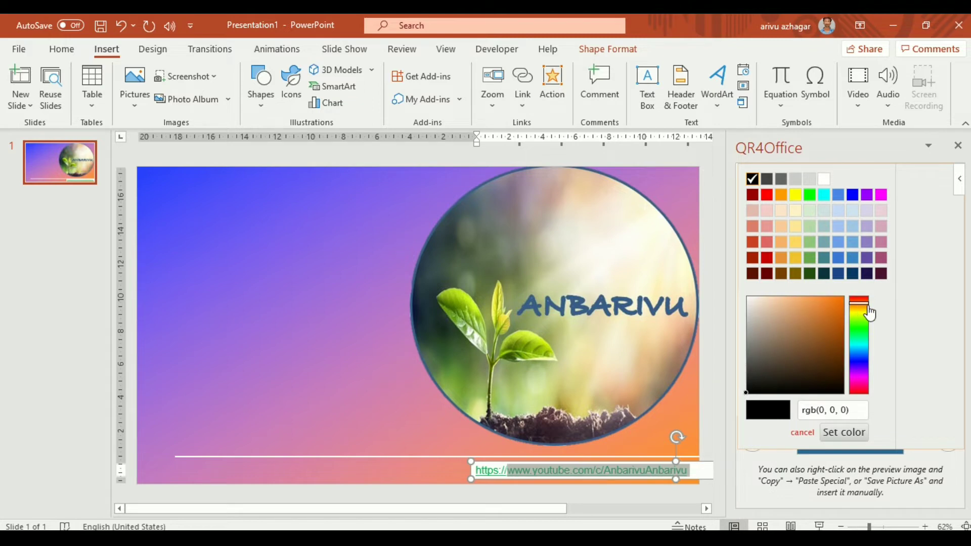
click(840, 439)
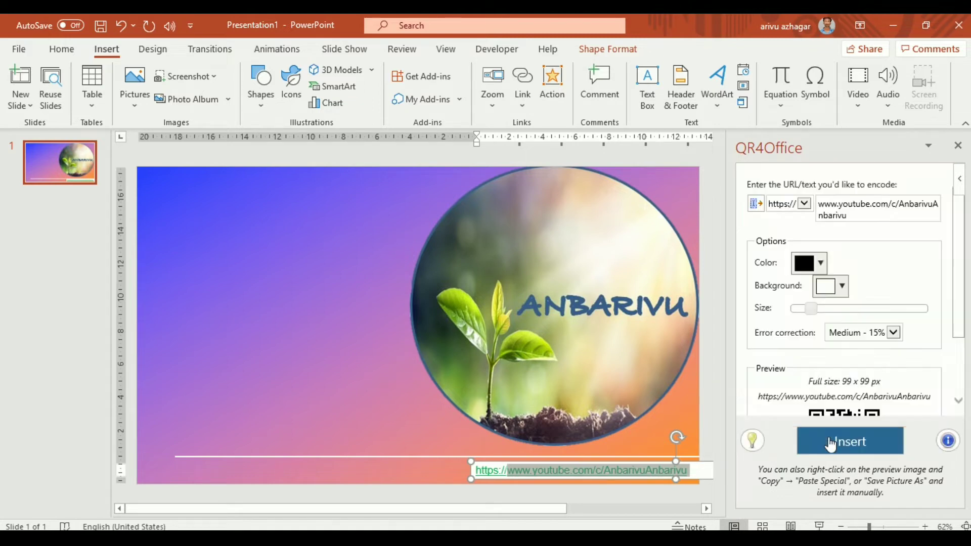
scroll(868, 338, down, 1)
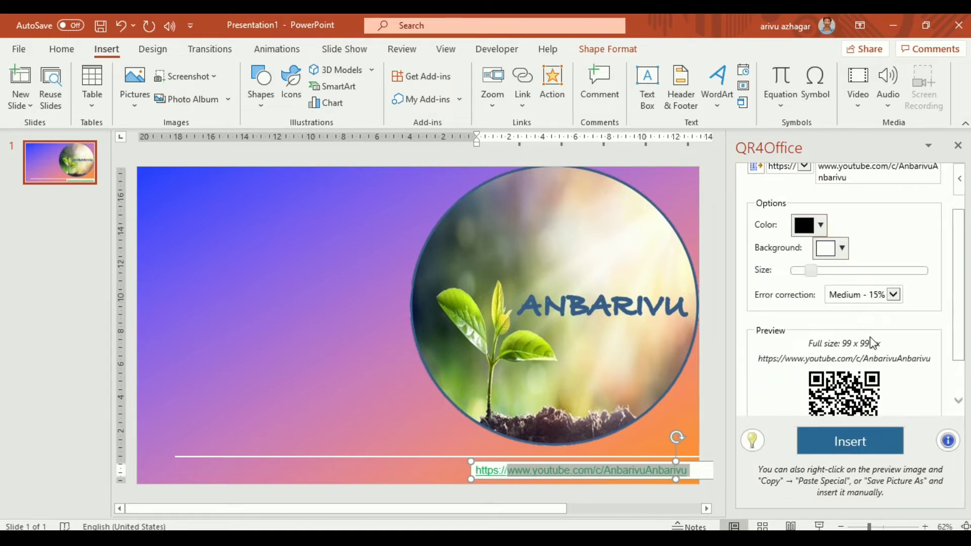
click(824, 227)
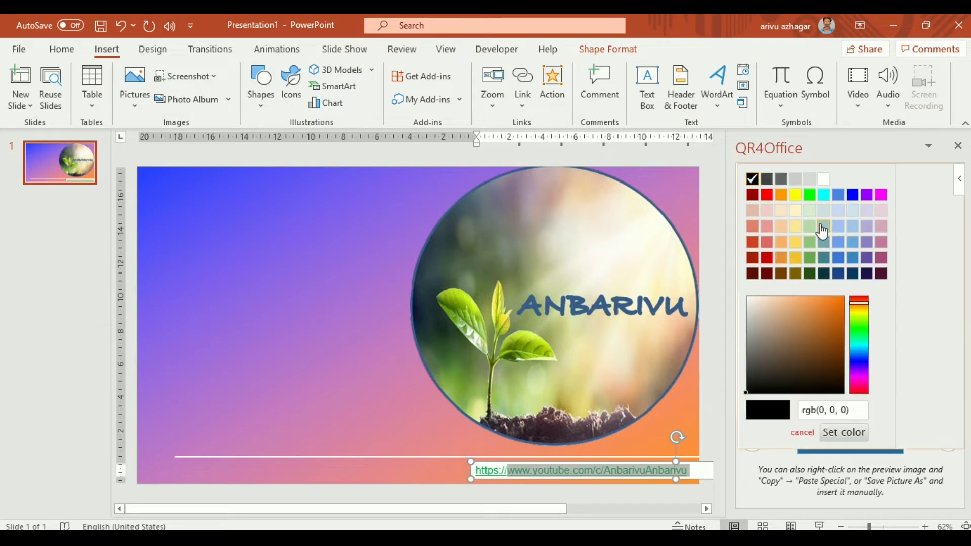
click(809, 196)
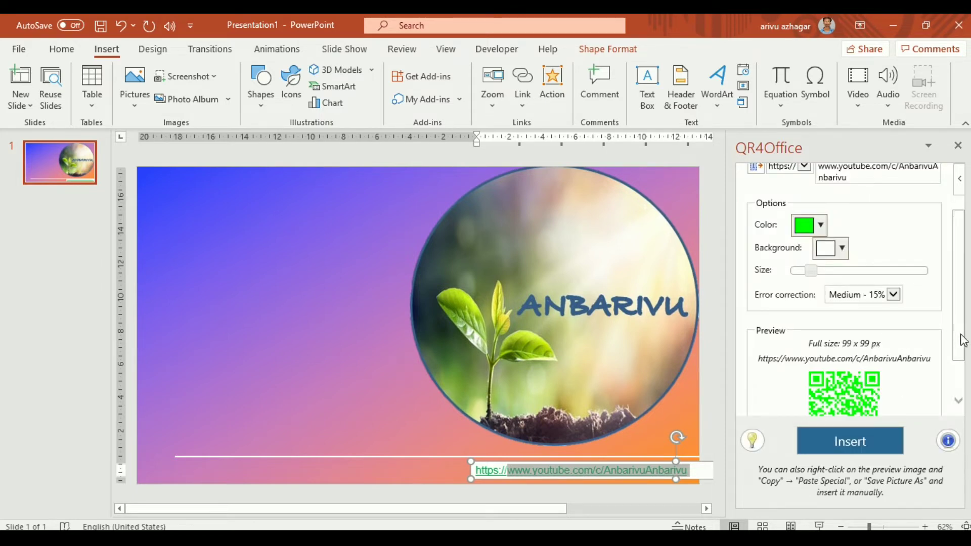
mouse_move(962, 334)
mouse_down()
mouse_move(963, 354)
mouse_move(962, 331)
mouse_up()
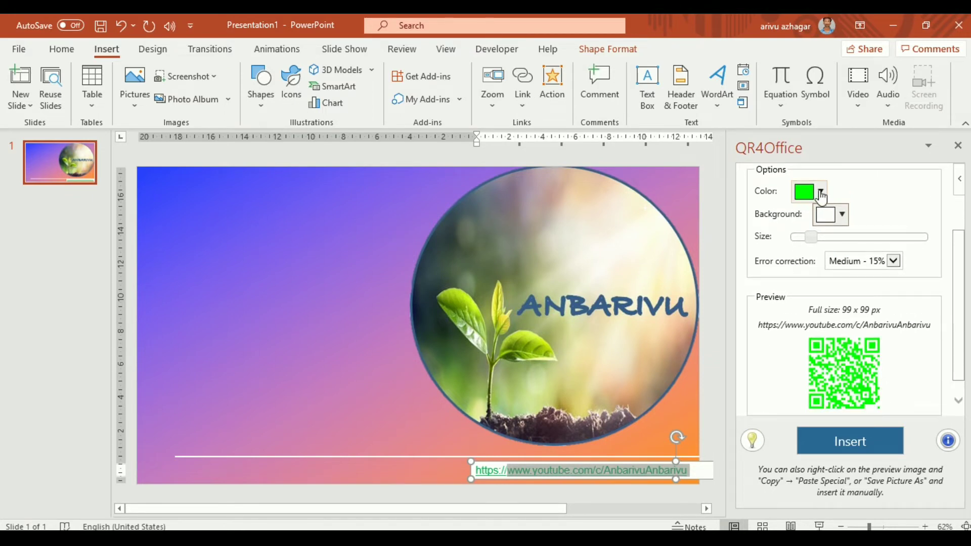
click(819, 191)
click(812, 267)
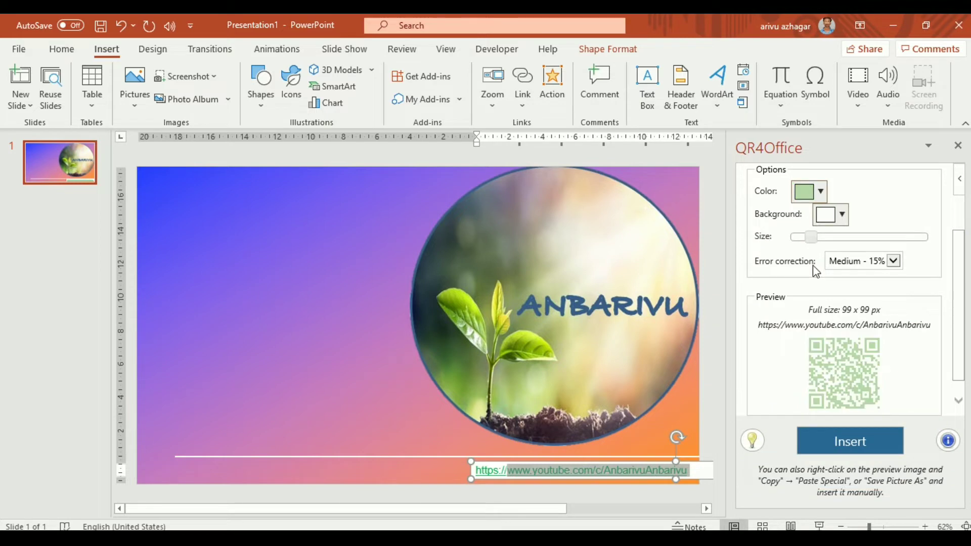
click(819, 192)
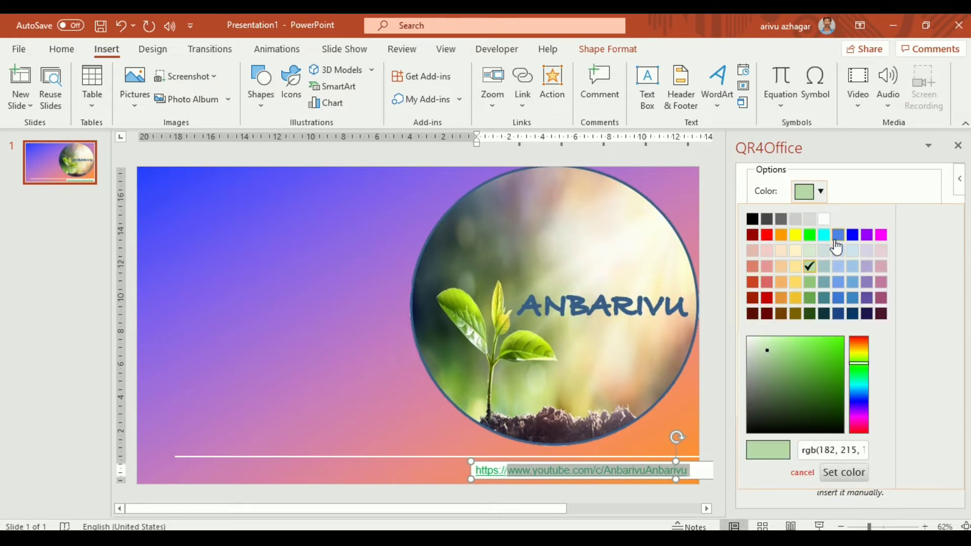
click(855, 366)
click(828, 354)
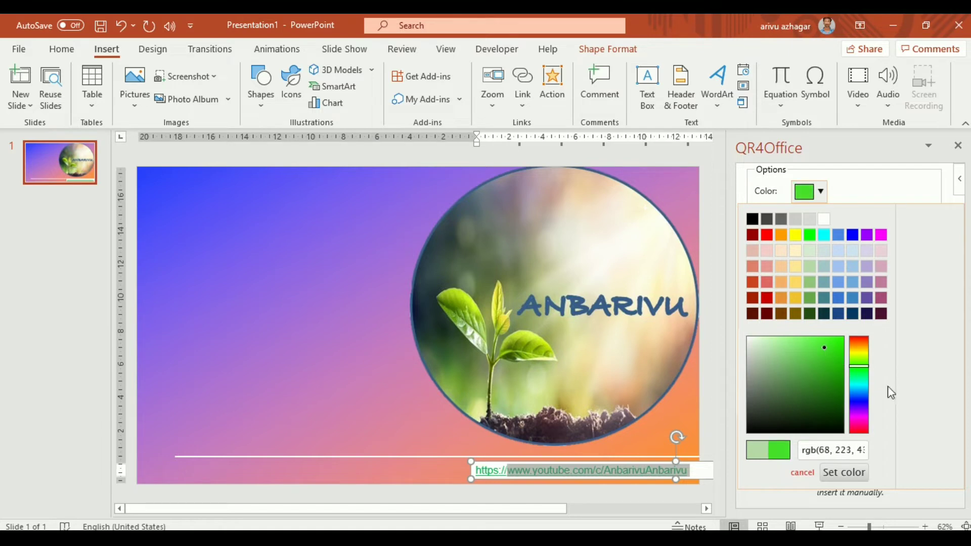
click(844, 472)
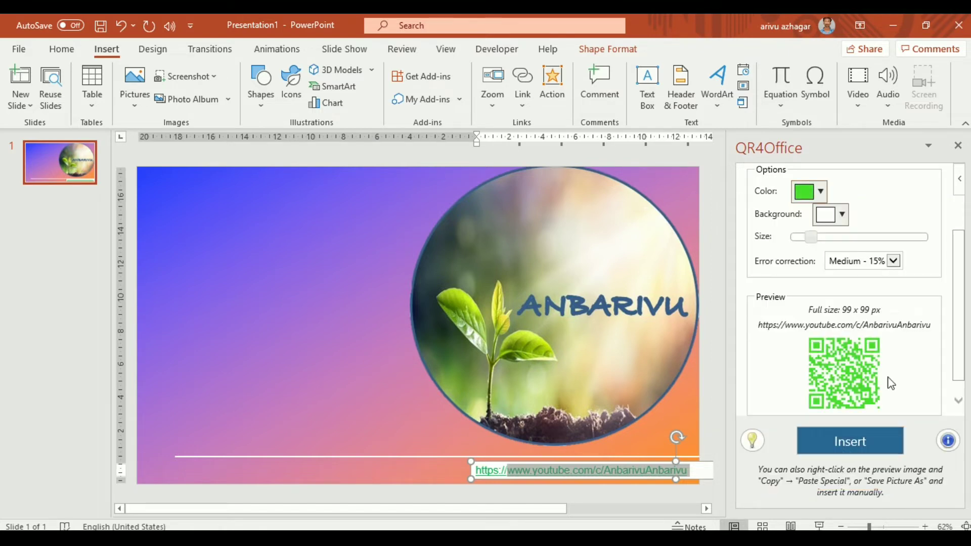
- Keep the QR code's background colour white
click(842, 212)
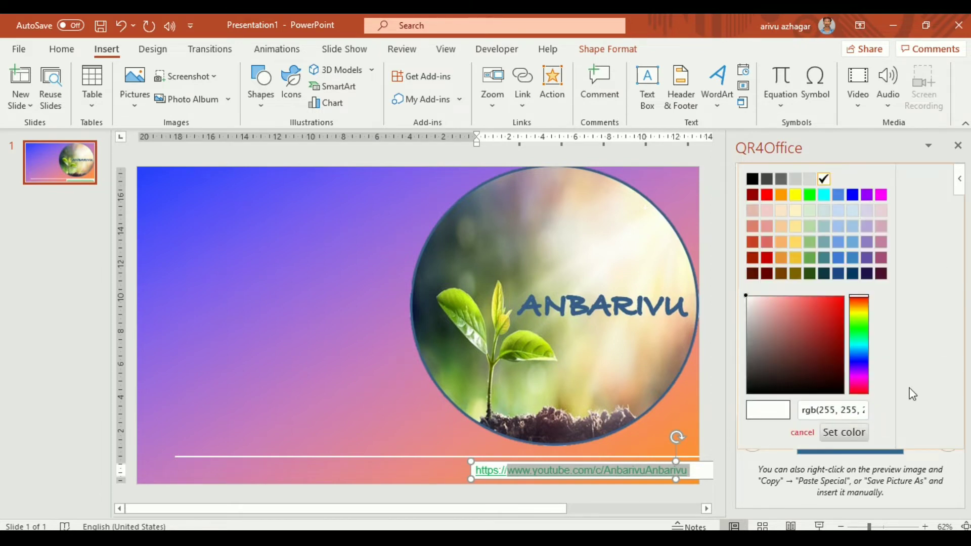
click(844, 433)
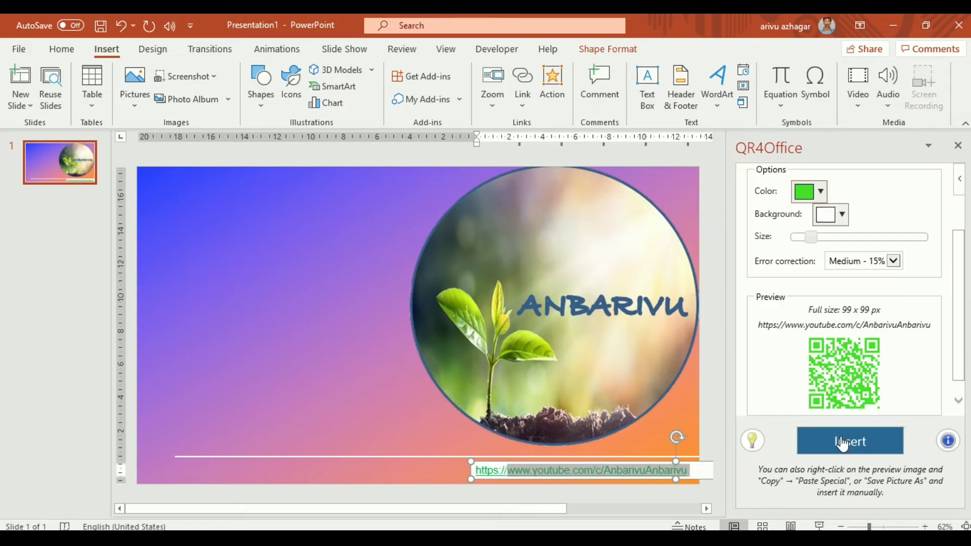
click(841, 215)
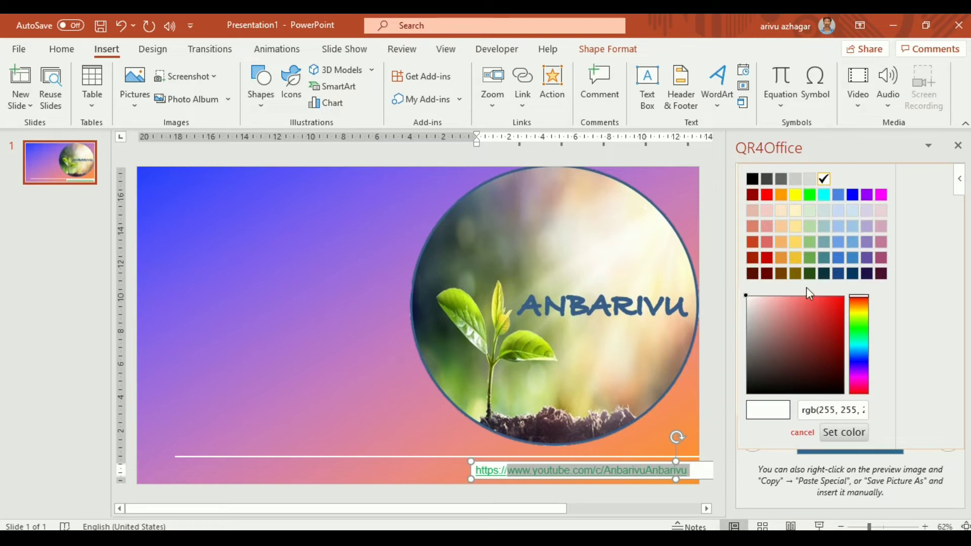
click(854, 300)
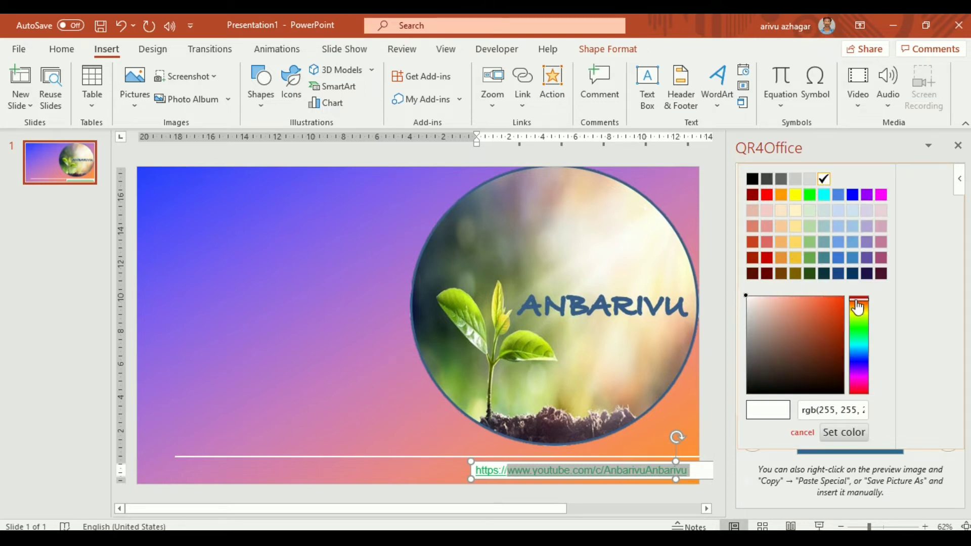
click(845, 433)
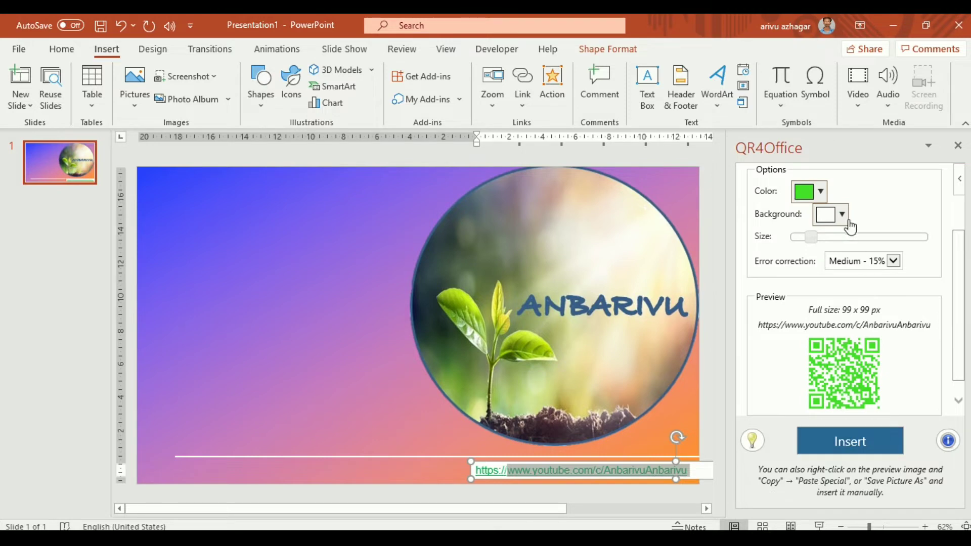
- Set the QR code size to 165 x 165 px with Medium - 15% error correction
scroll(879, 375, down, 1)
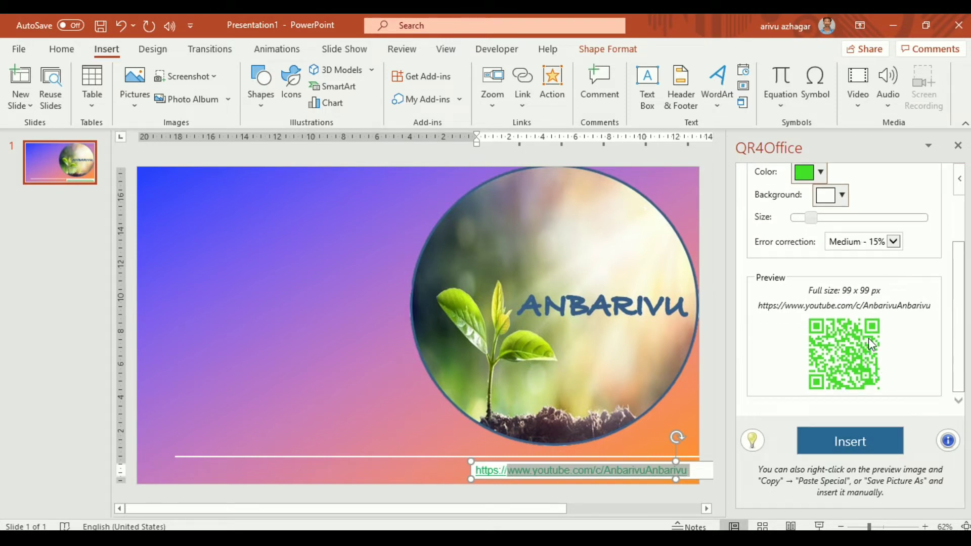
click(830, 220)
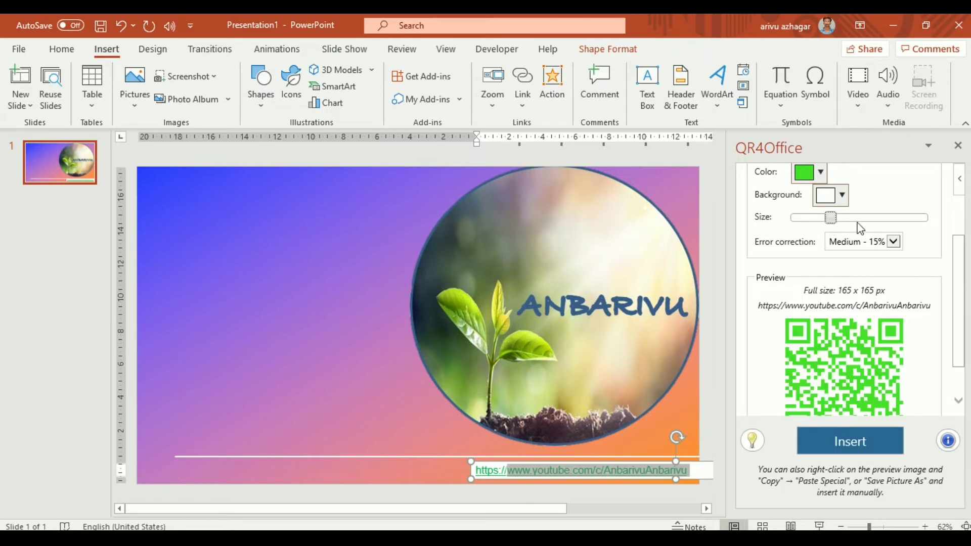
click(893, 244)
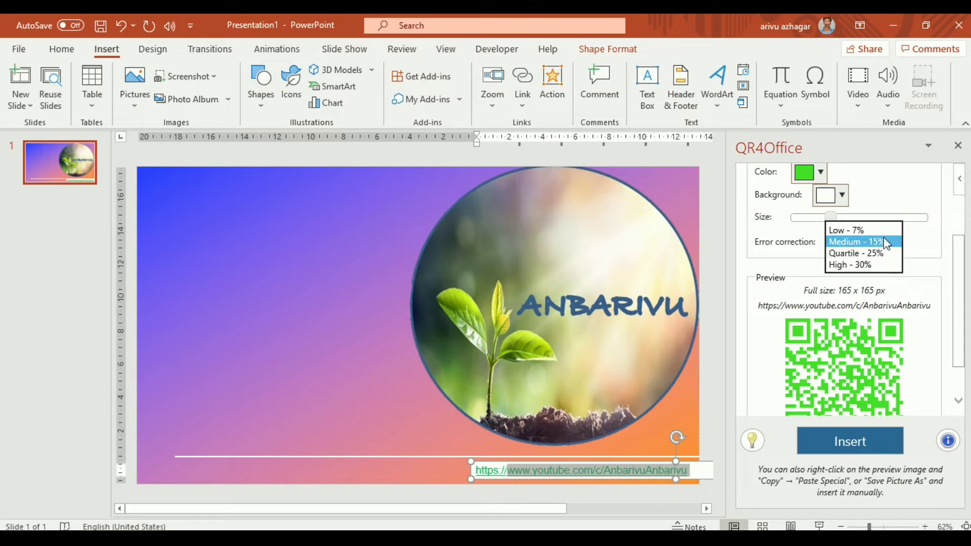
click(933, 218)
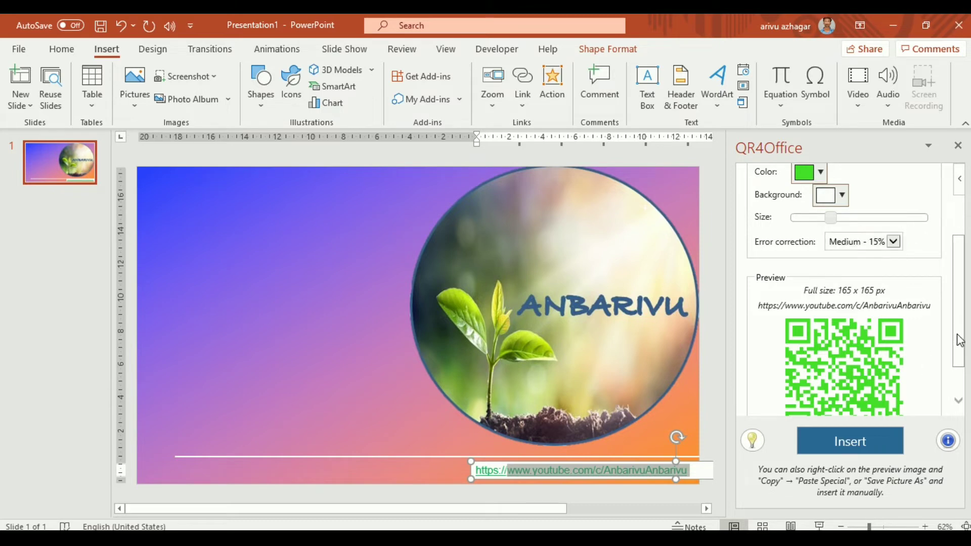
scroll(952, 338, down, 2)
- Insert the green QR code and enlarge it at the slide's upper left beside the plant picture
click(867, 442)
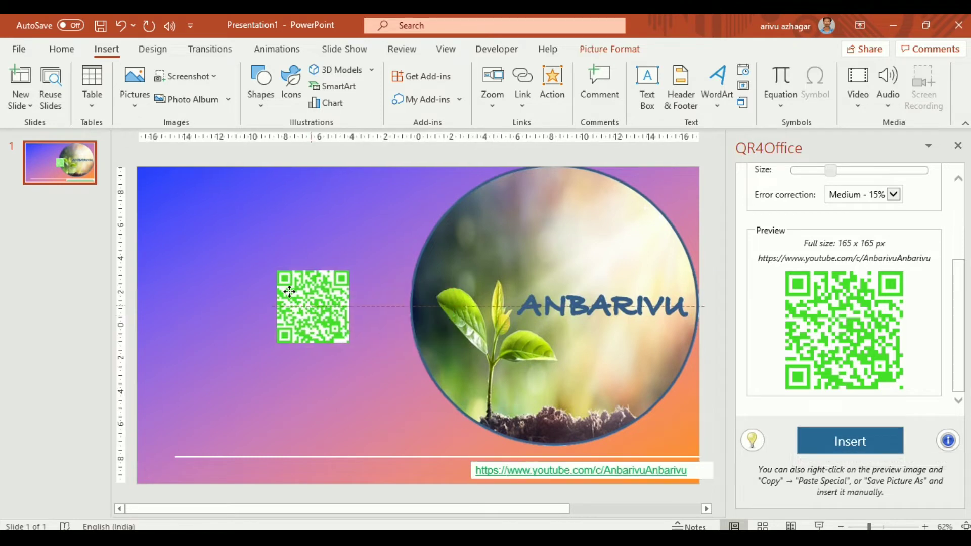
drag(398, 329, 244, 273)
drag(302, 307, 375, 383)
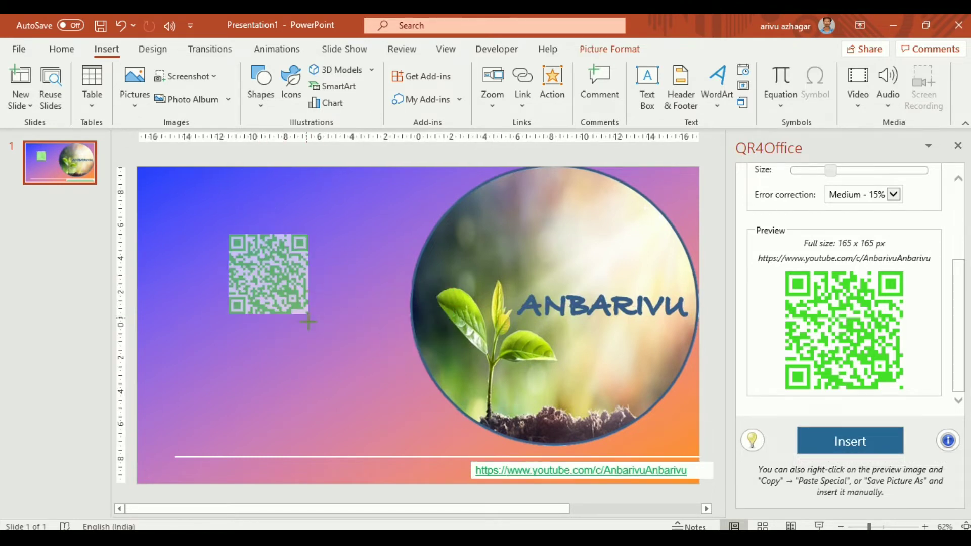
drag(298, 304, 282, 294)
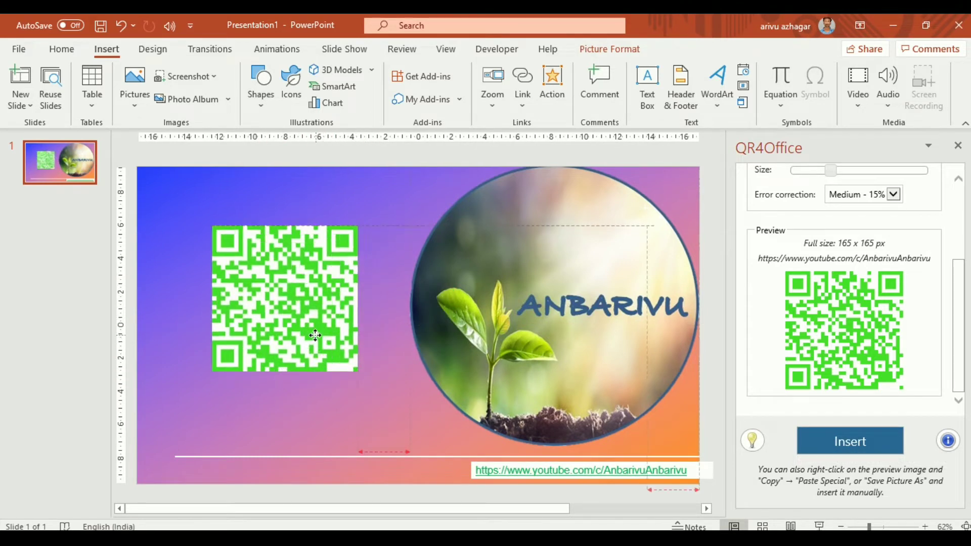
click(404, 391)
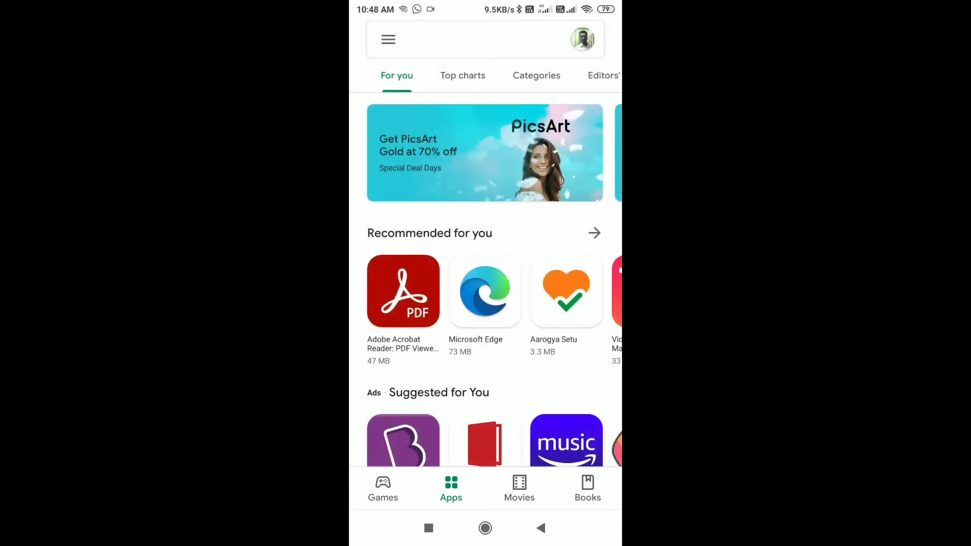
- Find 'qr code scanner' in Play Store, install Gamma Play's QR & Barcode Scanner, and open it
click(485, 39)
click(436, 82)
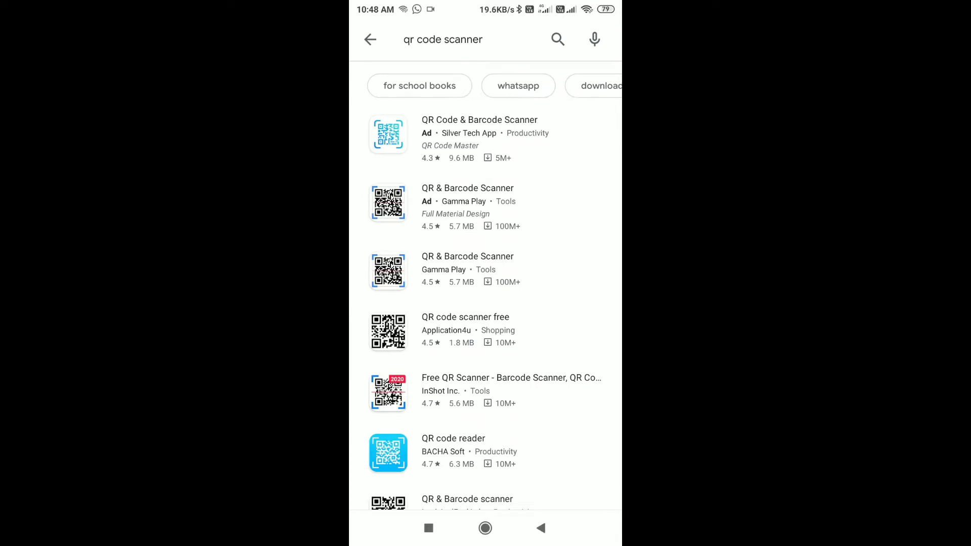
click(467, 203)
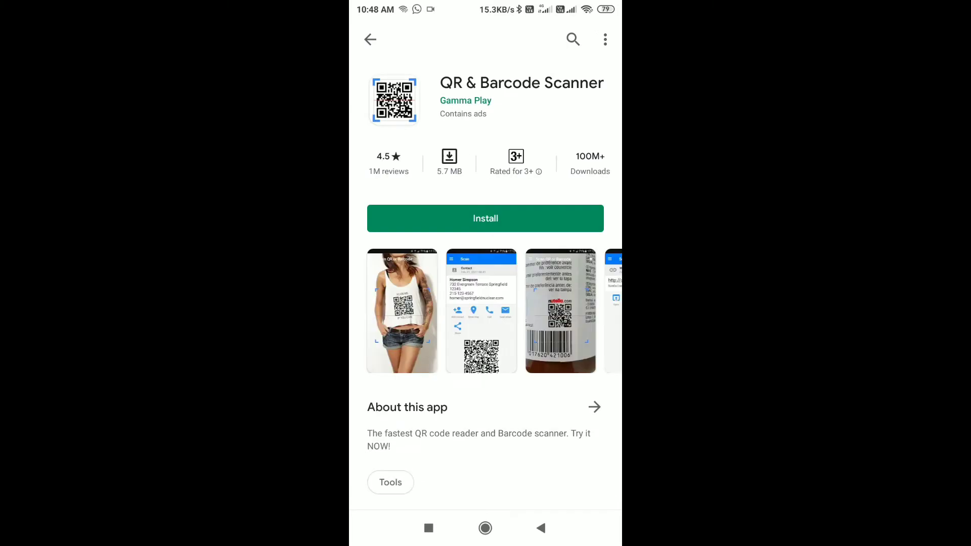
click(485, 218)
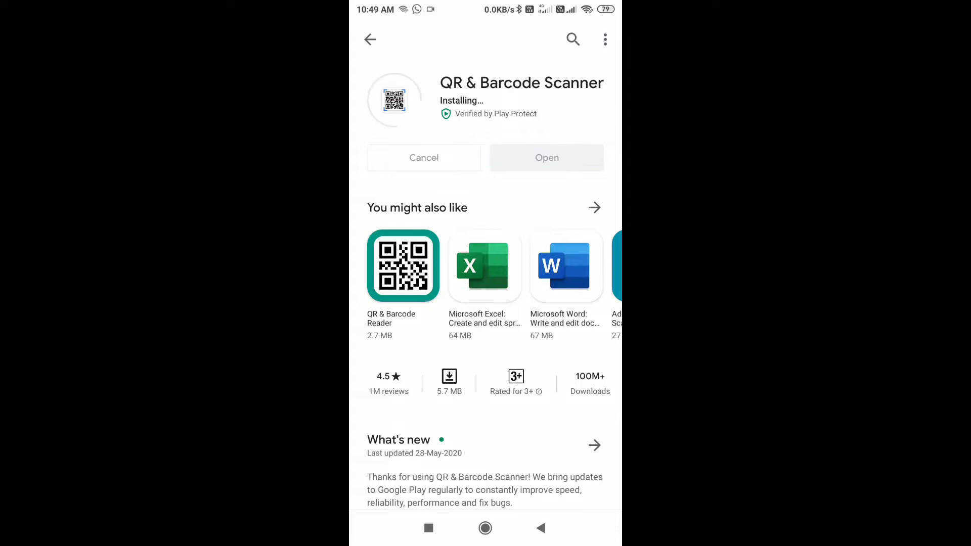
click(547, 157)
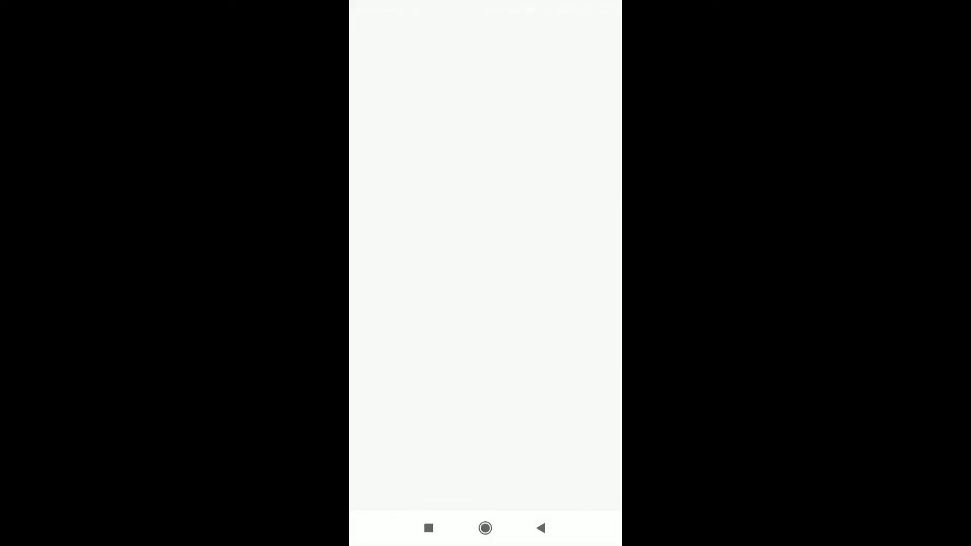
- Allow camera access, scan the QR code, and browse the ANBARIVU channel's Videos and Home in YouTube
click(559, 293)
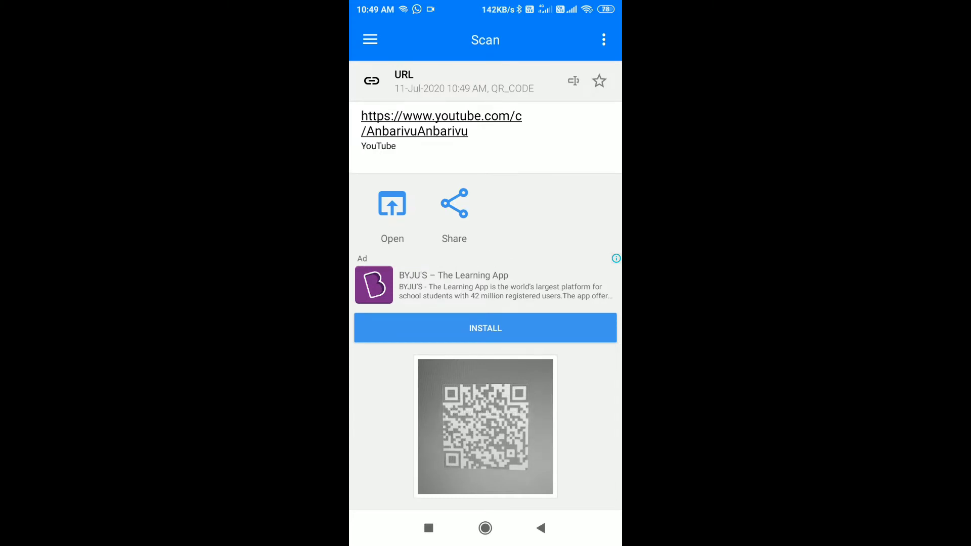
click(392, 213)
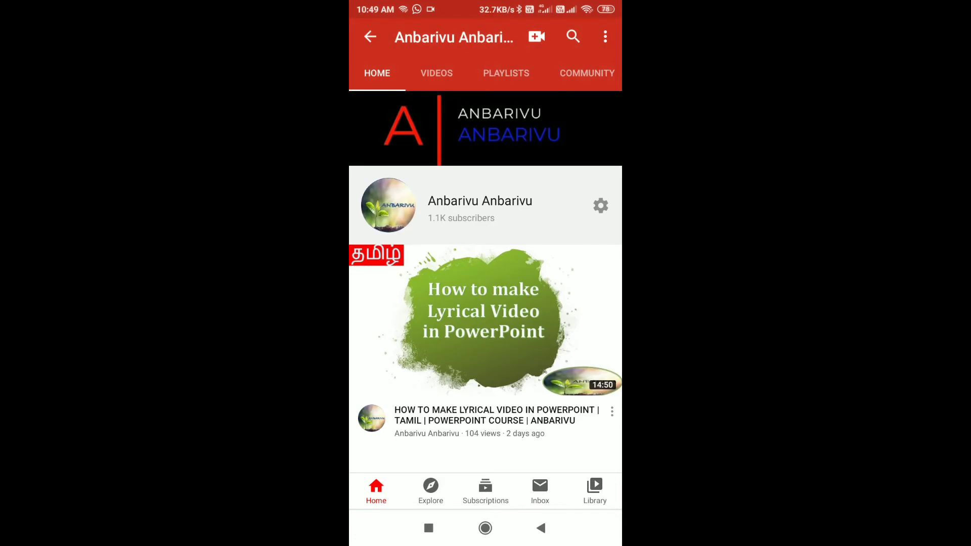
scroll(486, 304, down, 5)
scroll(486, 304, up, 10)
click(436, 73)
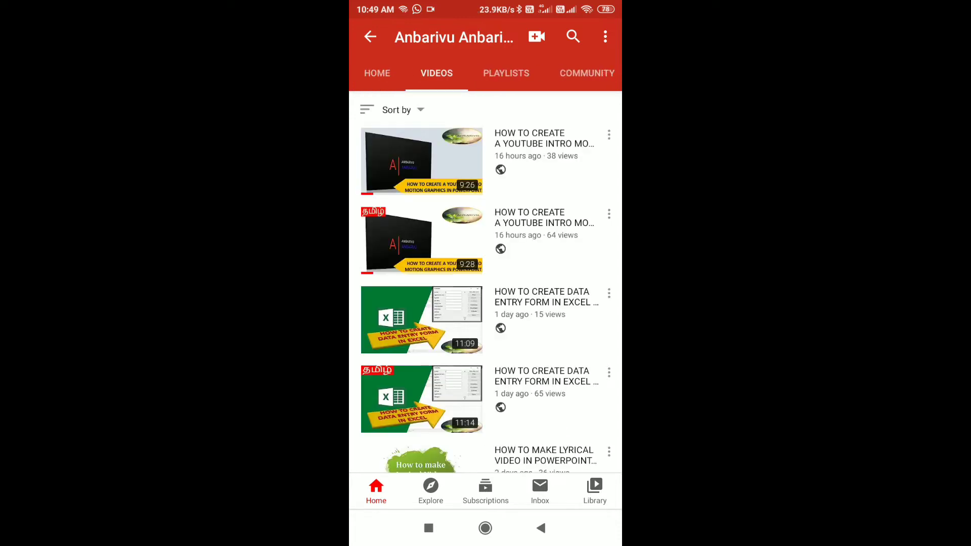
click(376, 73)
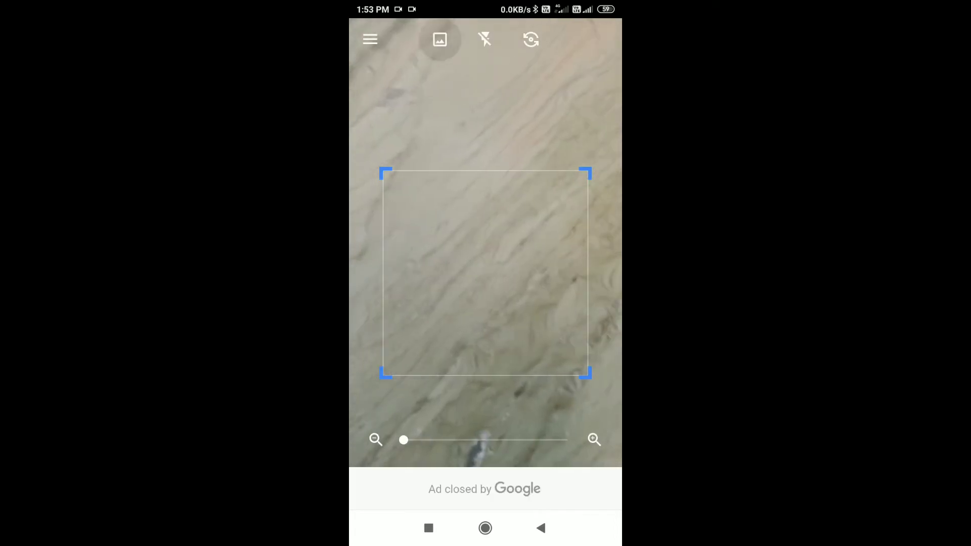
- Scan from a saved image via File Manager, browsing the SD card
click(440, 39)
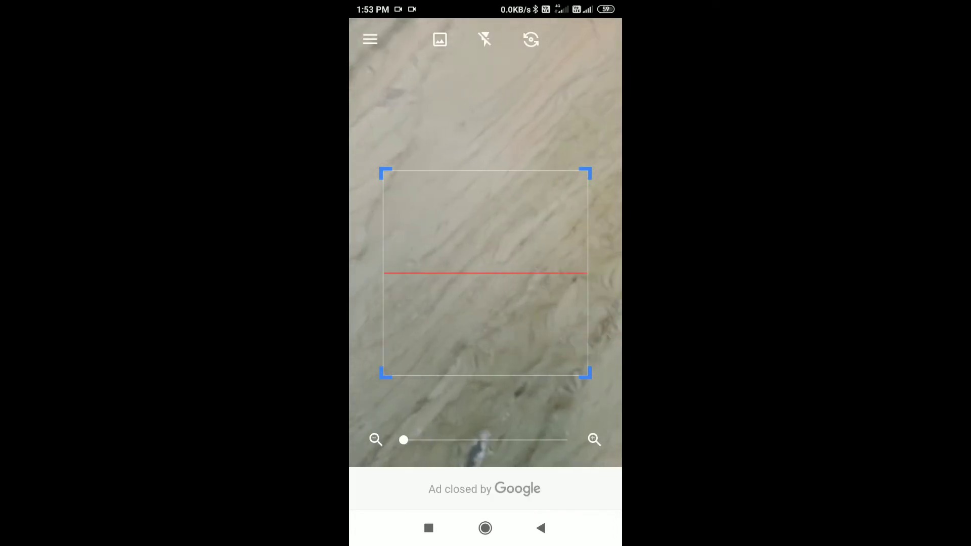
click(484, 377)
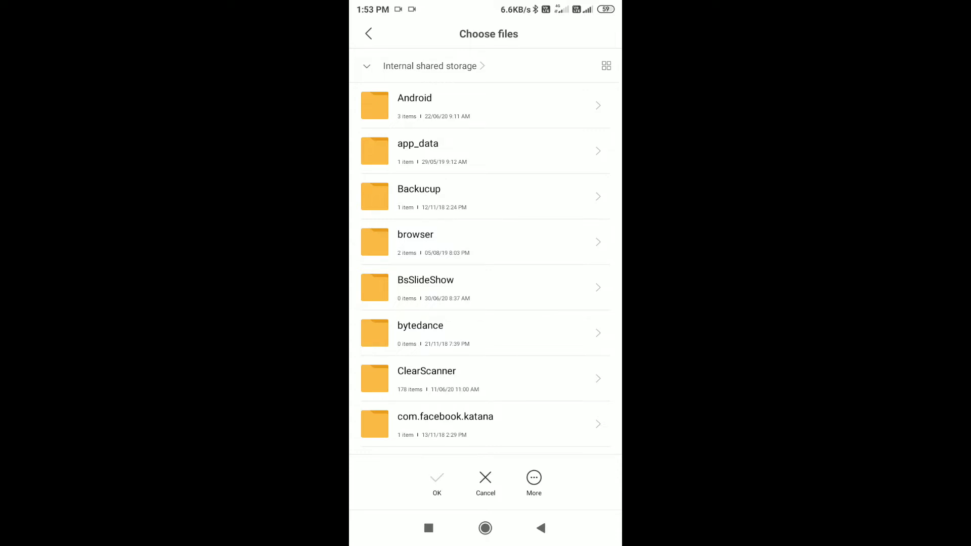
click(430, 66)
click(399, 145)
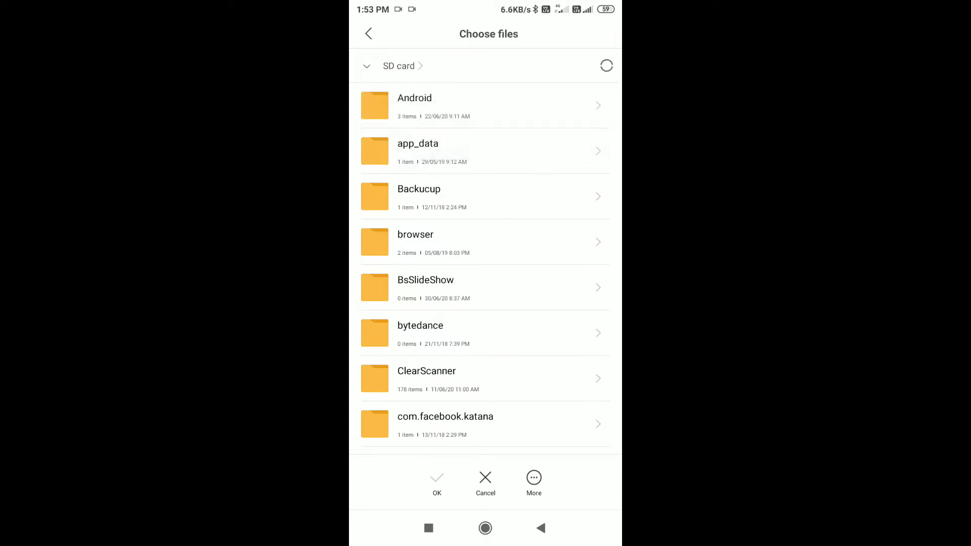
scroll(485, 268, down, 5)
scroll(485, 268, down, 5)
scroll(486, 268, down, 5)
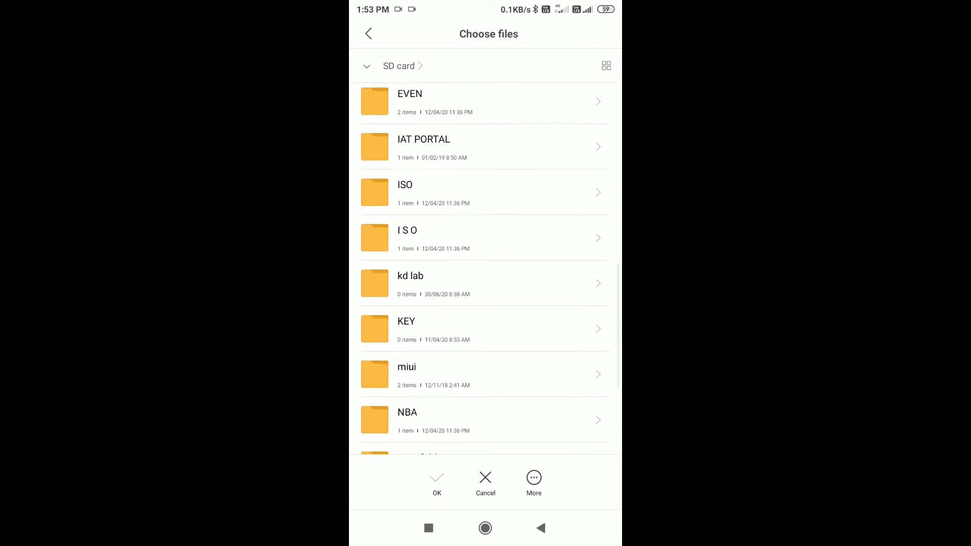
scroll(485, 268, down, 3)
scroll(486, 268, down, 2)
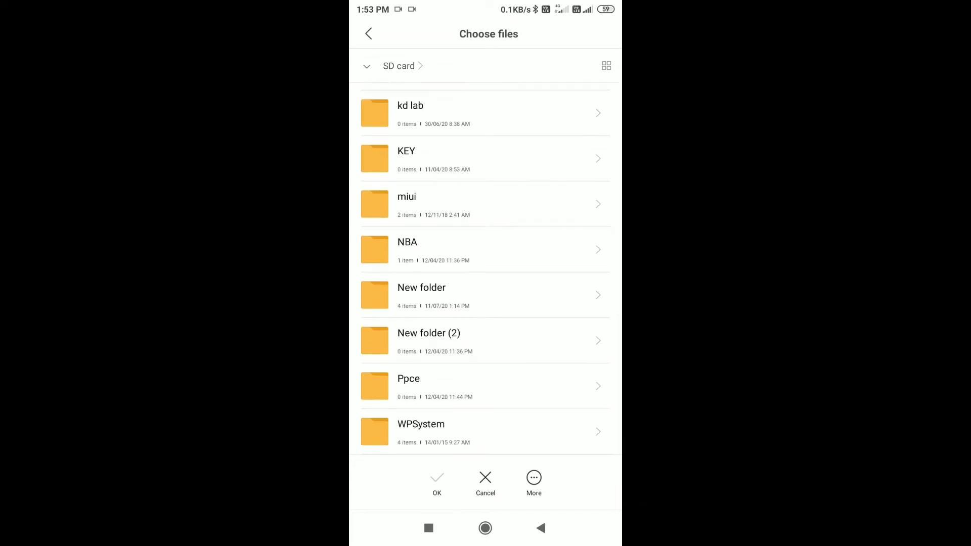
- Decode QR CHANNEL.png from New folder and open the YouTube channel link
click(421, 295)
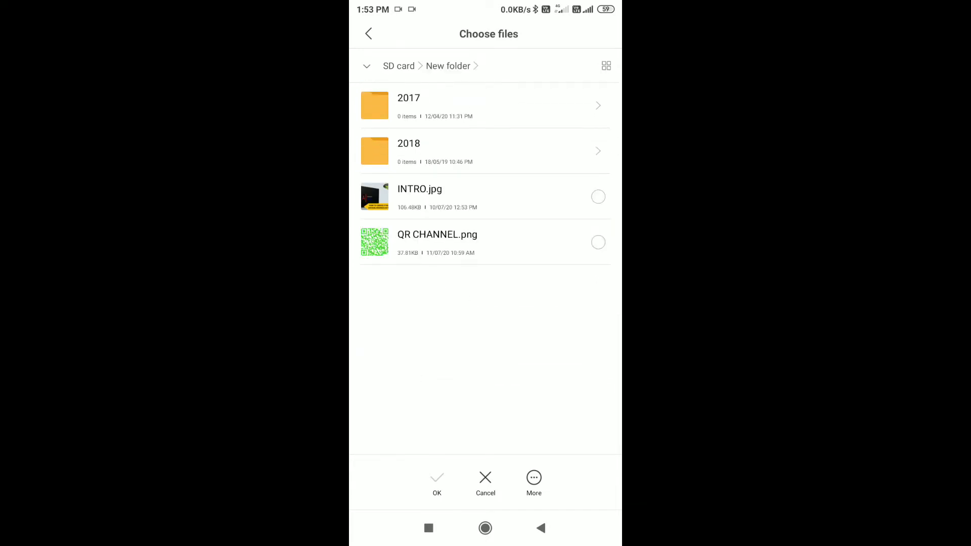
click(598, 242)
click(437, 483)
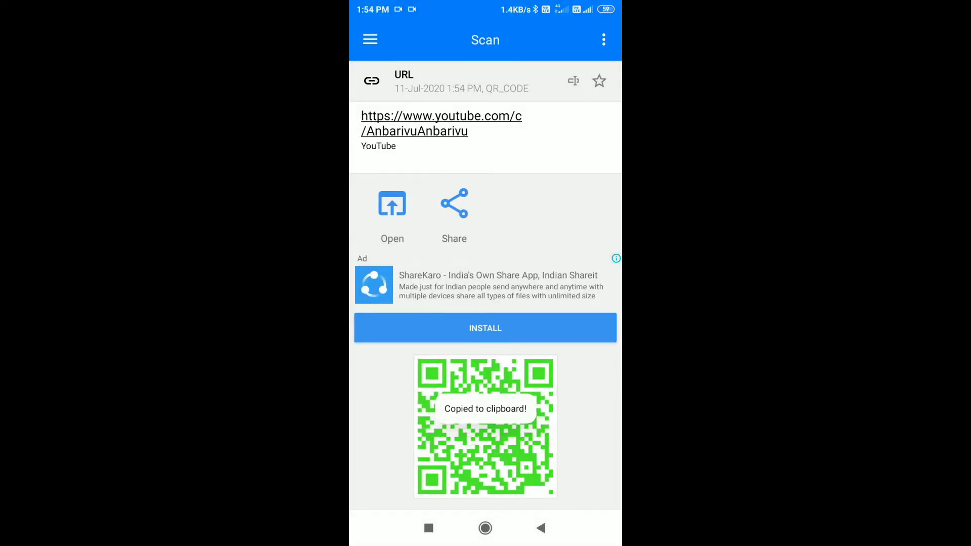
click(392, 204)
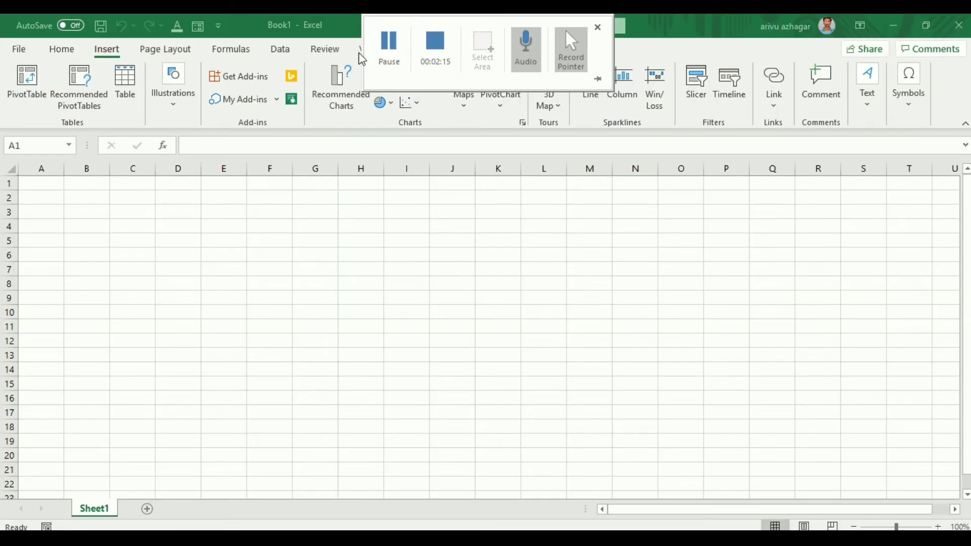
- Search the Excel add-ins store for 'qr' and add QR4Office, accepting its terms
click(247, 85)
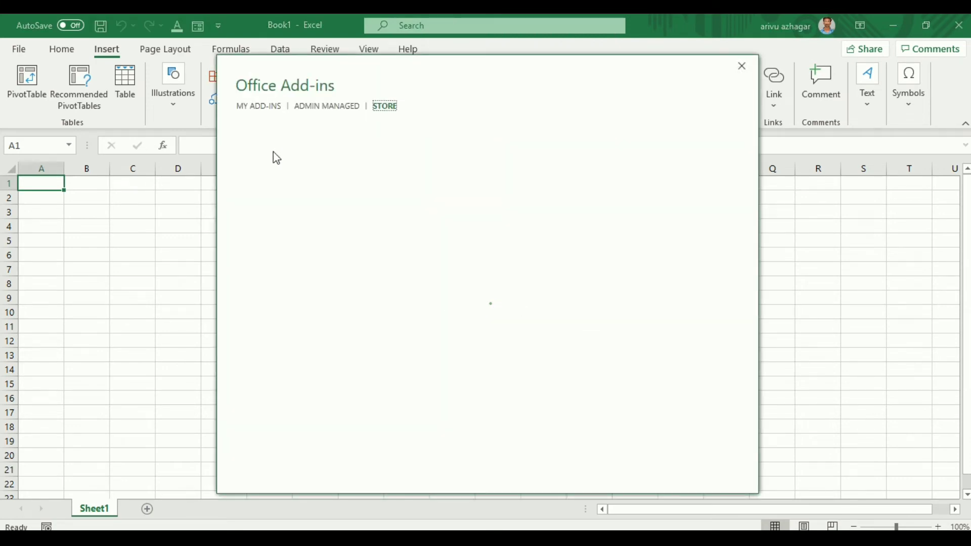
click(274, 166)
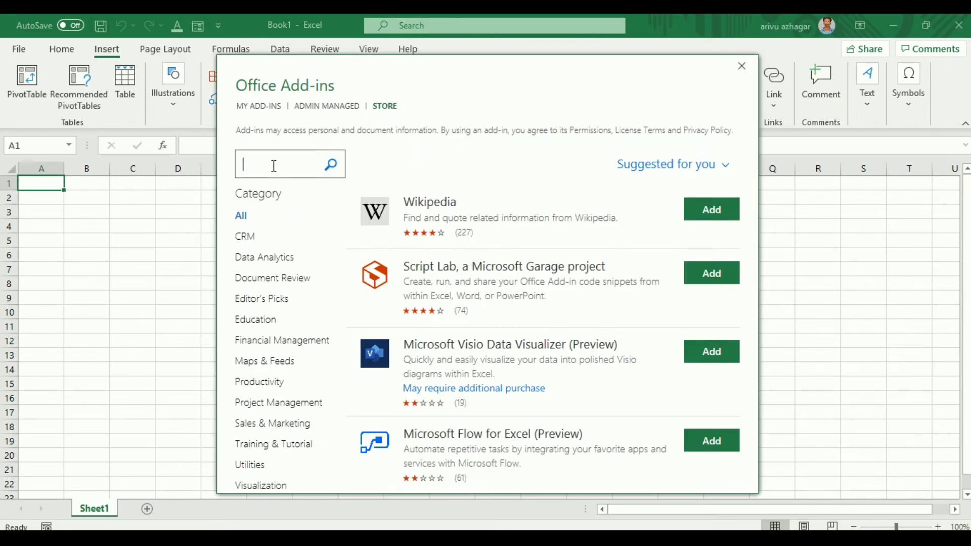
text(qr)
key(Return)
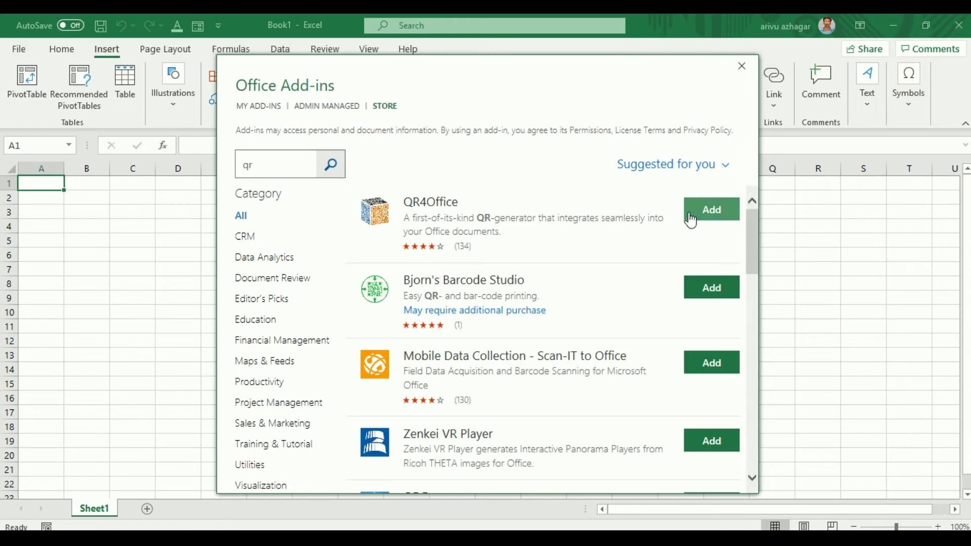
click(700, 211)
click(628, 398)
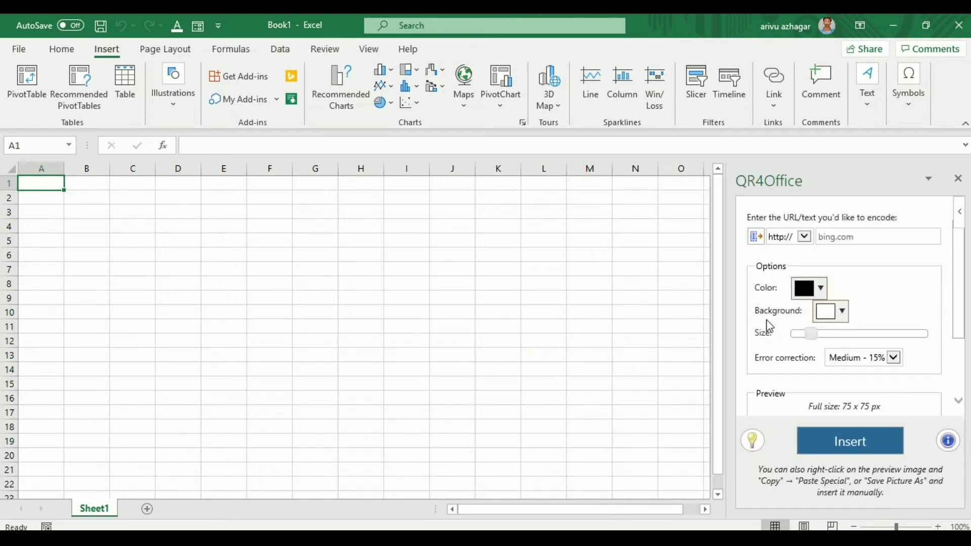
scroll(848, 403, down, 3)
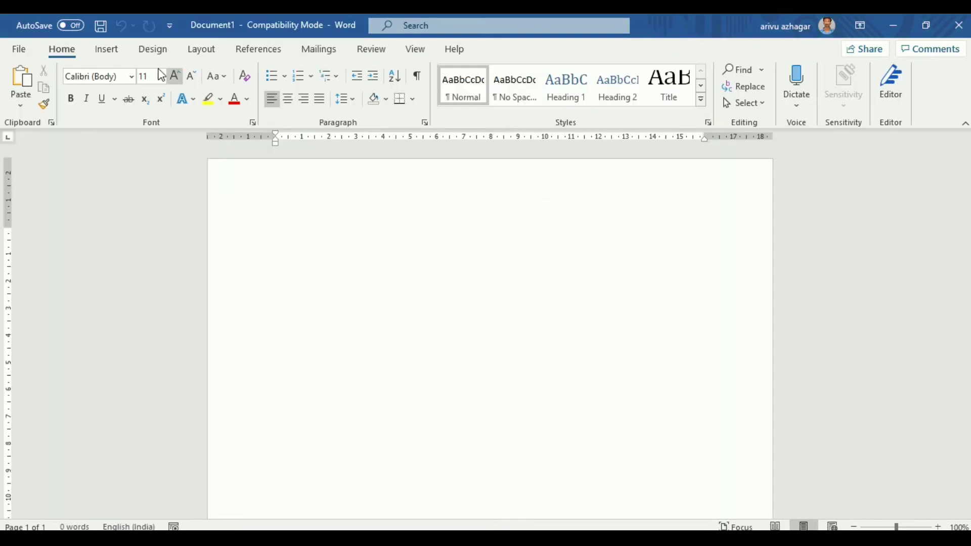
- Add QR4Office to the Word document from My Add-ins
click(107, 50)
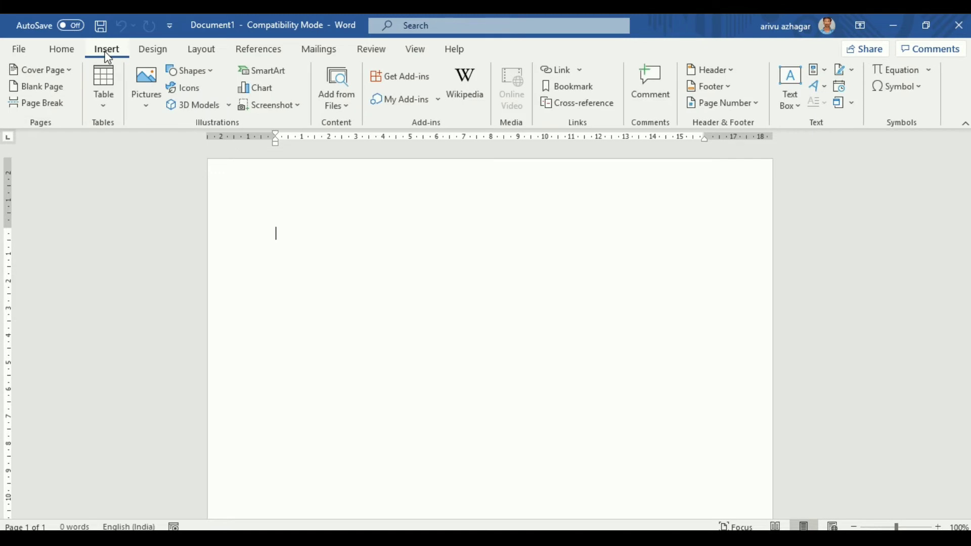
click(405, 79)
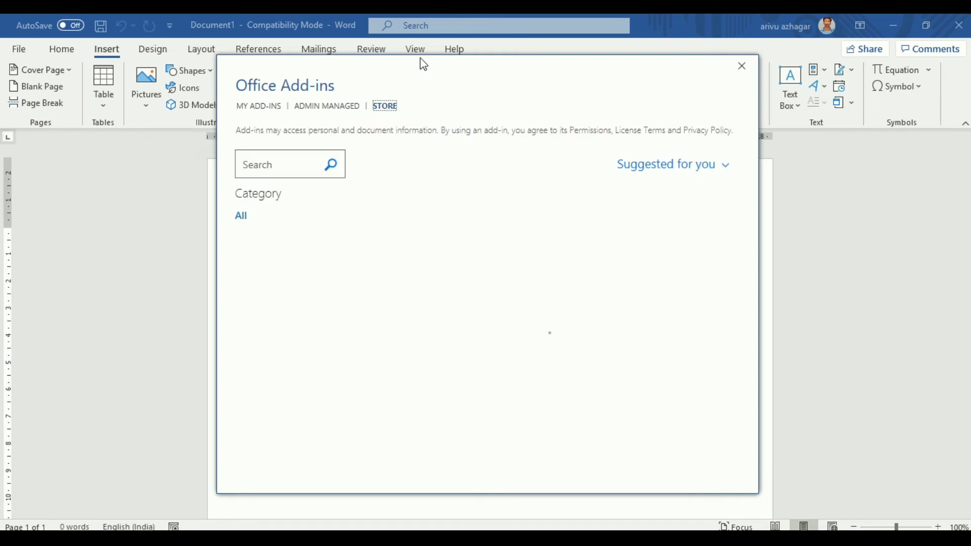
click(742, 66)
click(384, 101)
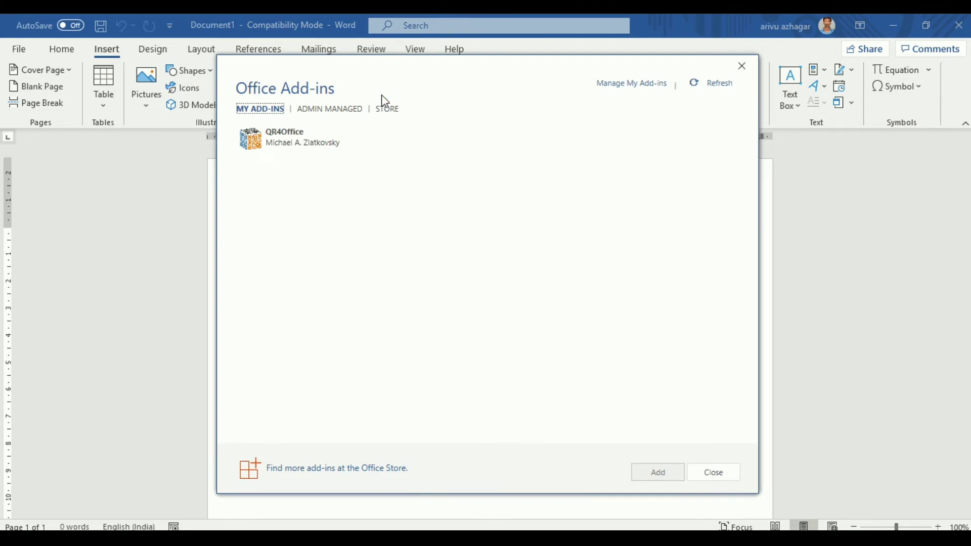
click(280, 149)
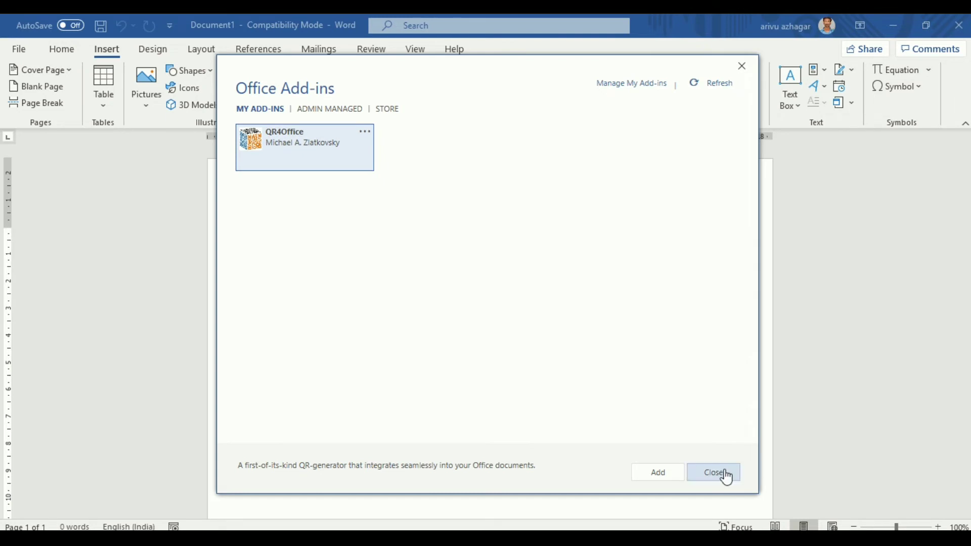
click(678, 476)
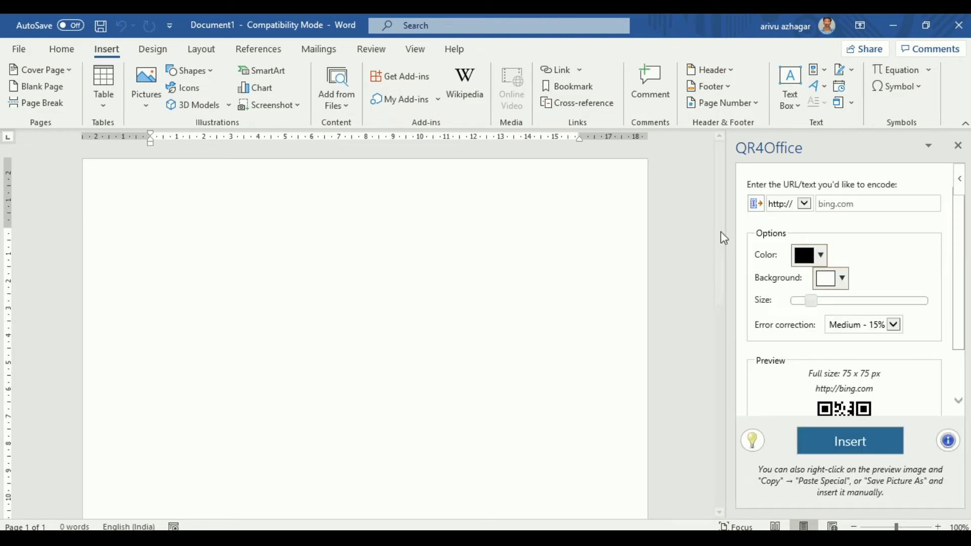
- Delete the inserted QR code picture and close the QR4Office pane
mouse_move(958, 275)
mouse_down()
mouse_move(953, 363)
mouse_move(959, 218)
mouse_up()
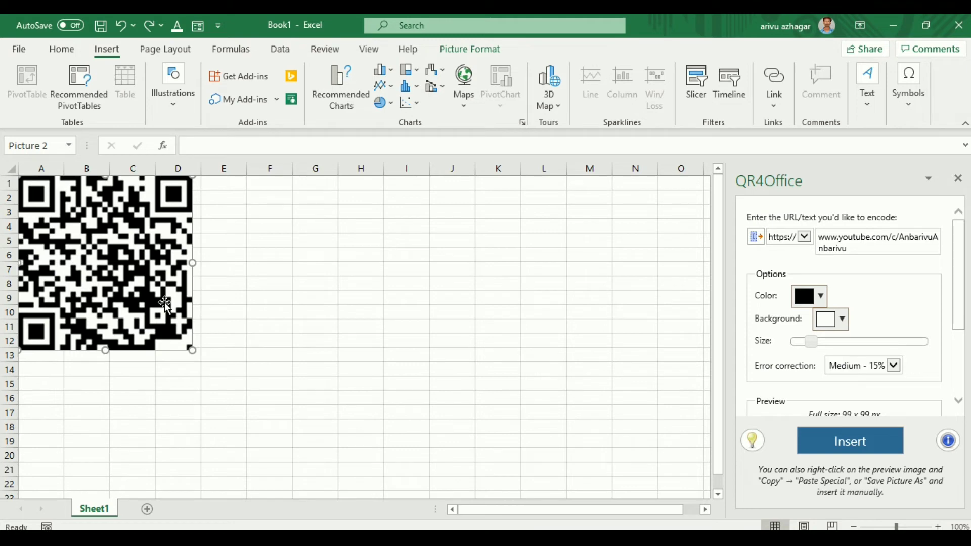
key(Delete)
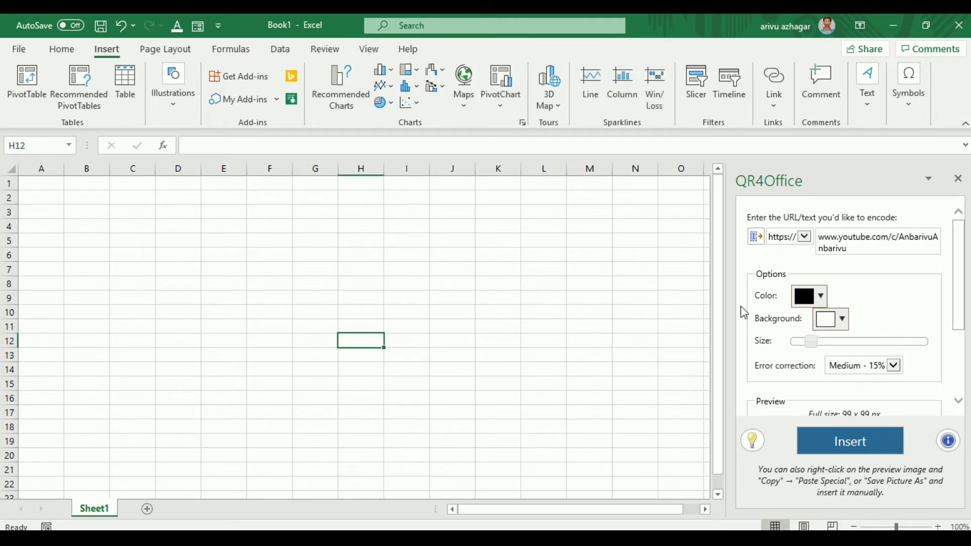
click(958, 178)
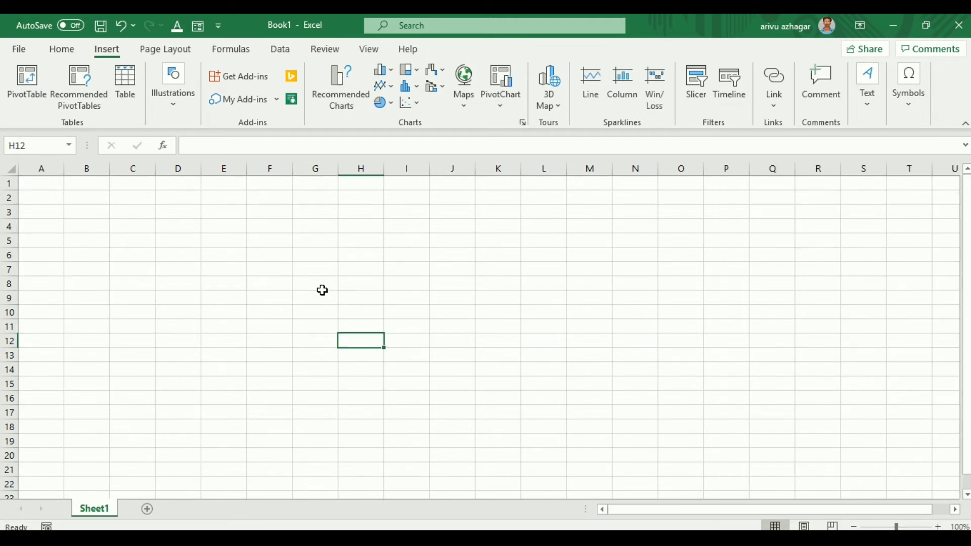
- Enter 1234 in A2 and AFDFDGD in A3, then select A2:A3
click(46, 200)
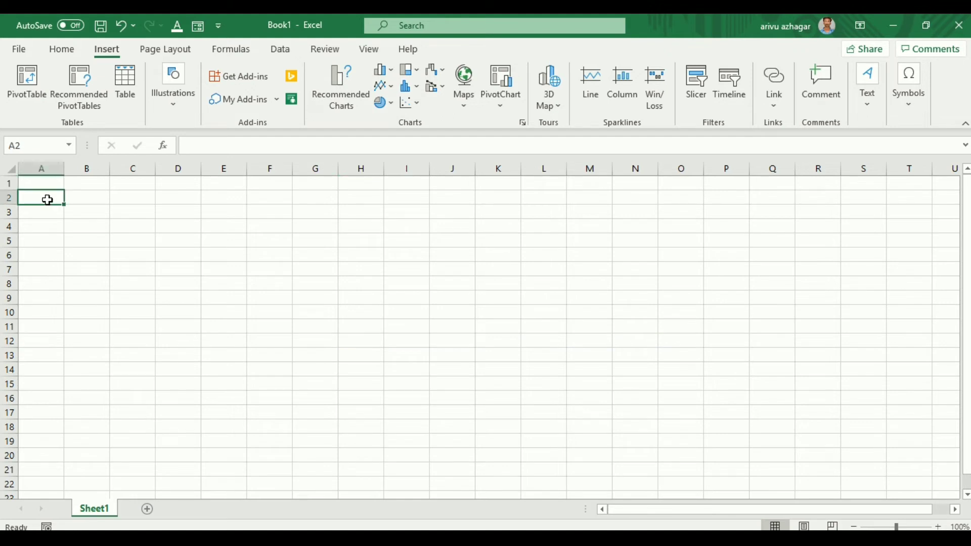
text(1234)
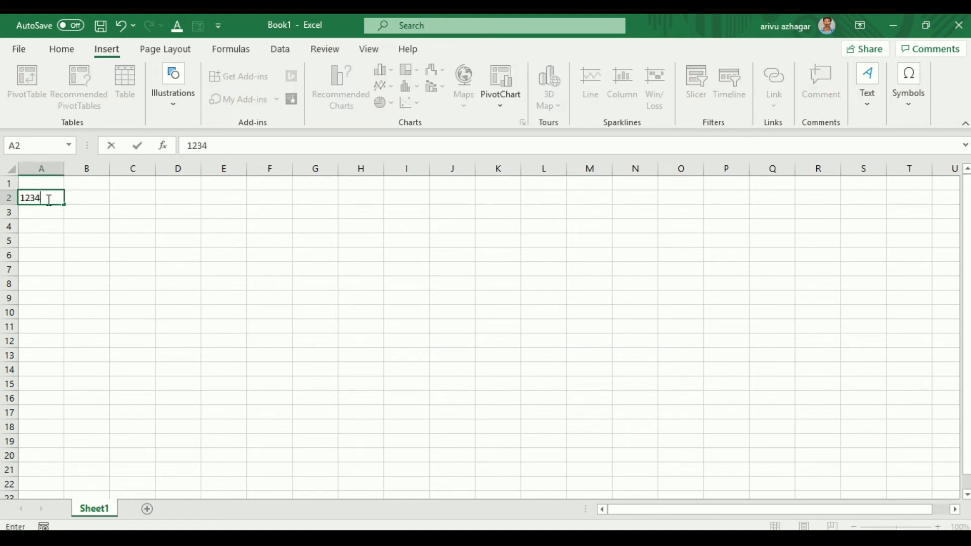
key(Return)
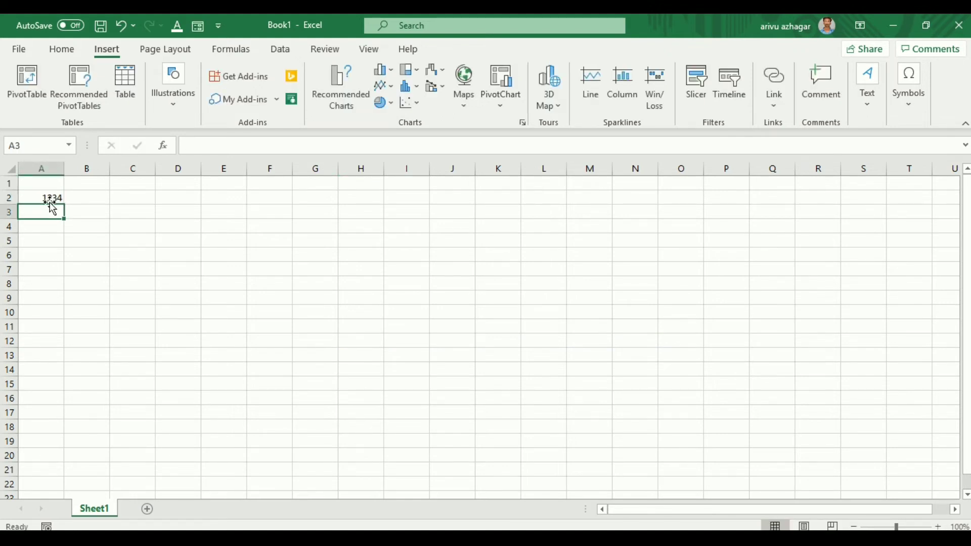
text(AF)
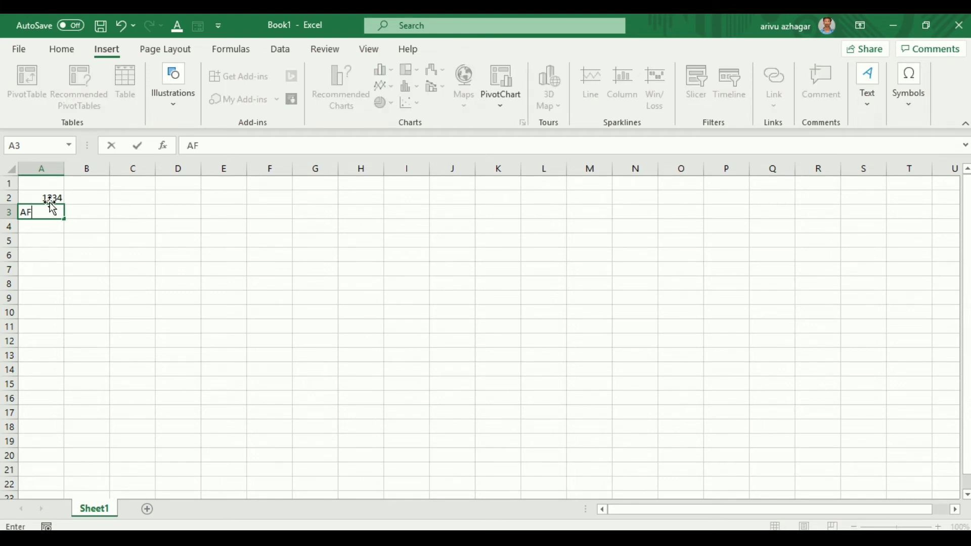
text(DFDGD)
click(36, 239)
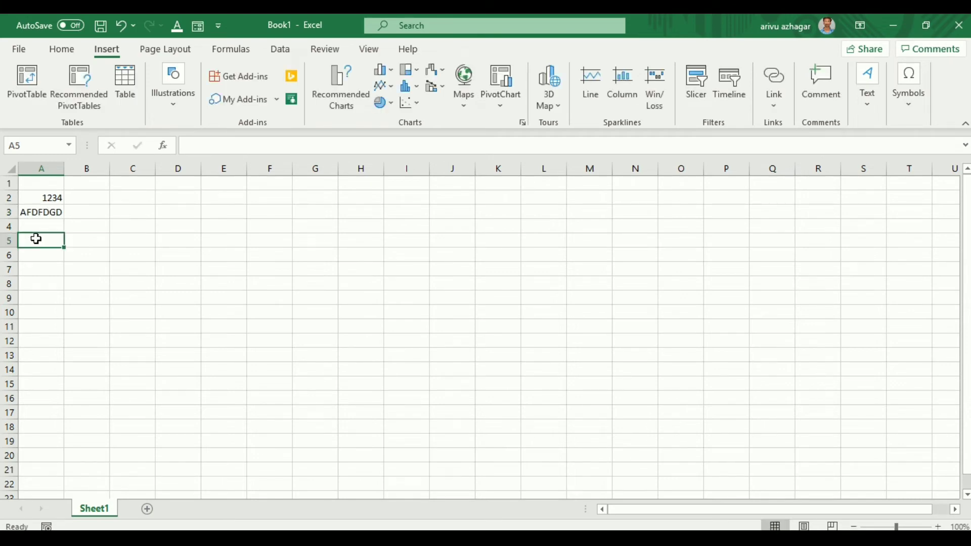
drag(39, 198, 39, 212)
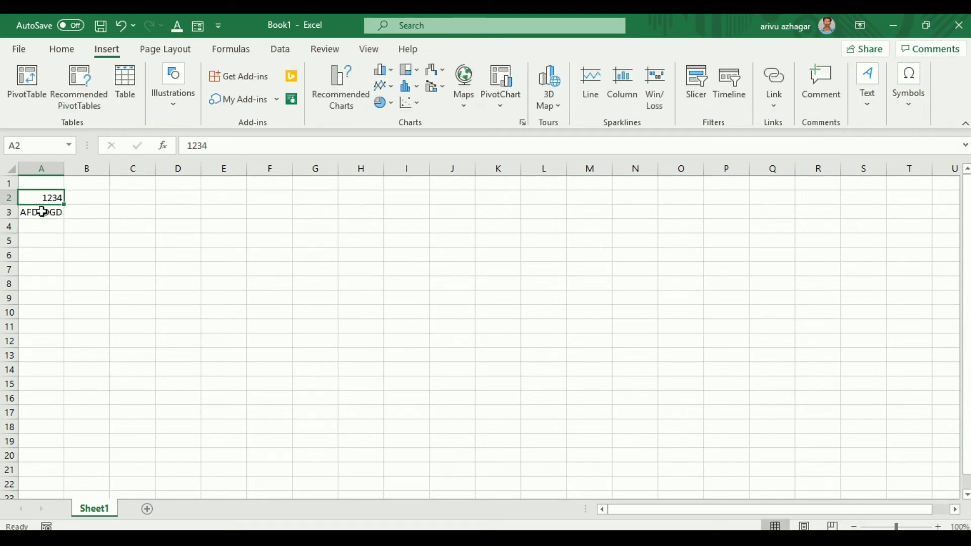
click(61, 49)
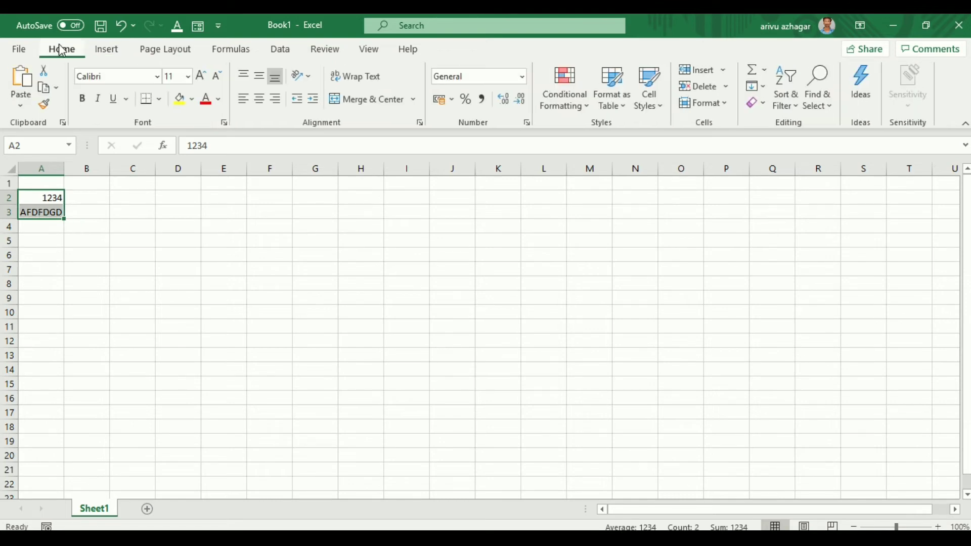
- Try the Abadi font and then Angsana New on the A2:A3 entries
click(127, 77)
click(157, 77)
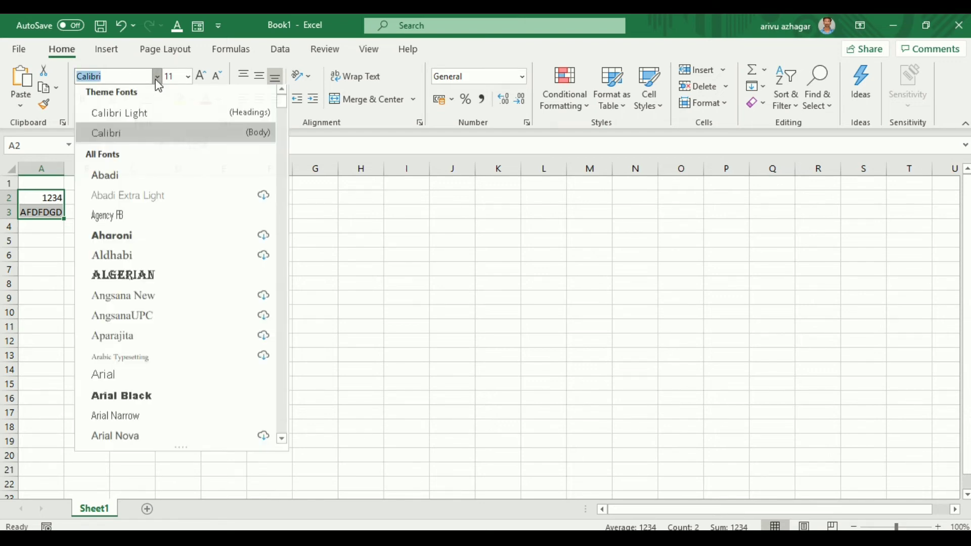
click(145, 179)
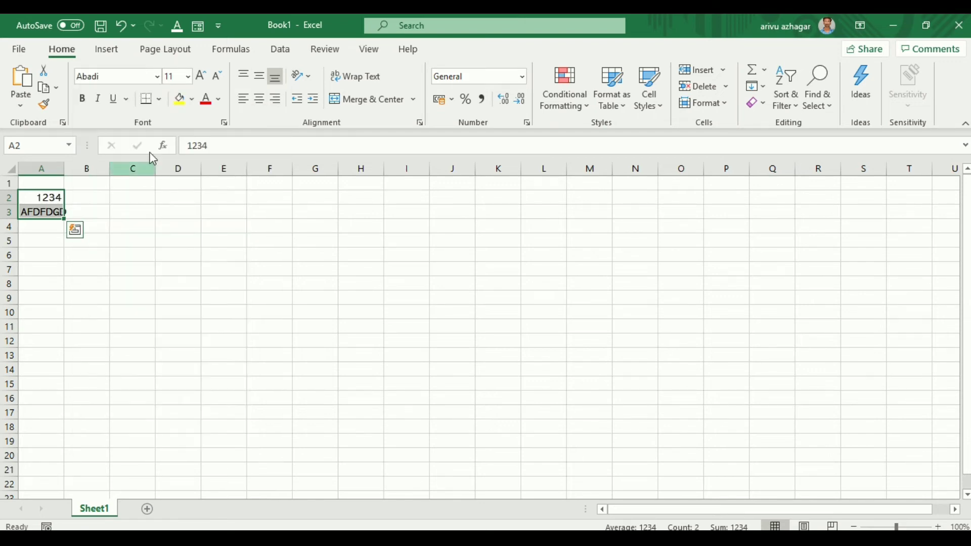
click(158, 76)
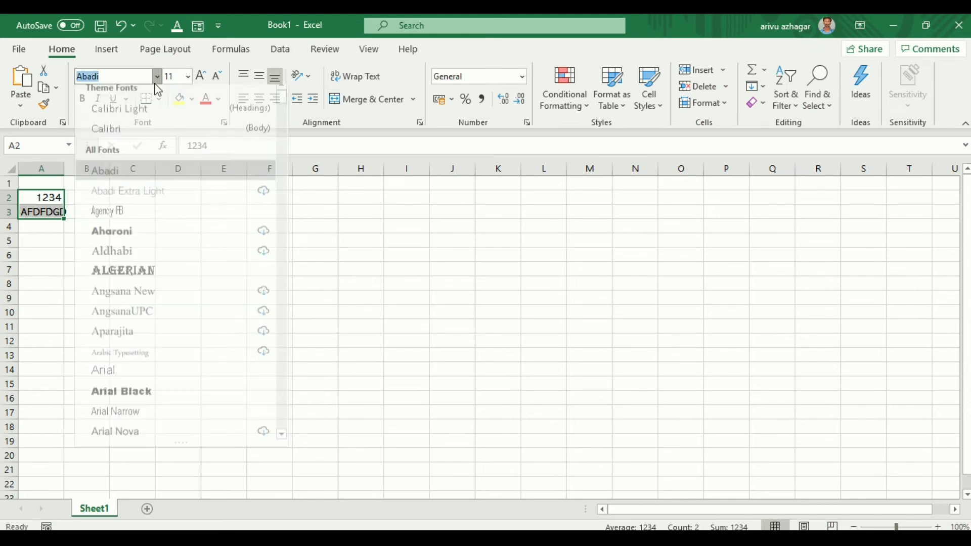
click(127, 299)
click(142, 218)
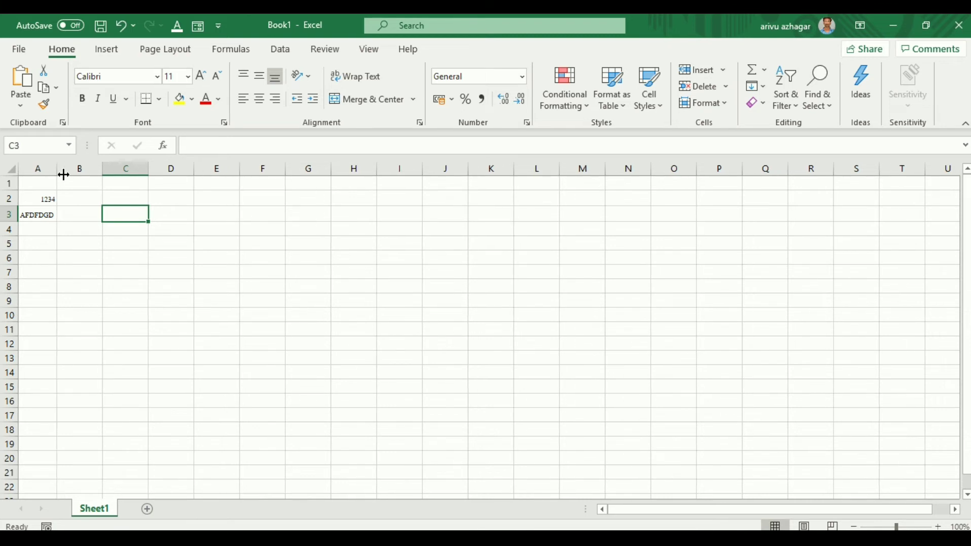
- Widen column A and set the 1234 and AFDFDGD cells to Algerian
mouse_move(65, 175)
mouse_down()
mouse_move(118, 177)
mouse_move(89, 214)
mouse_up()
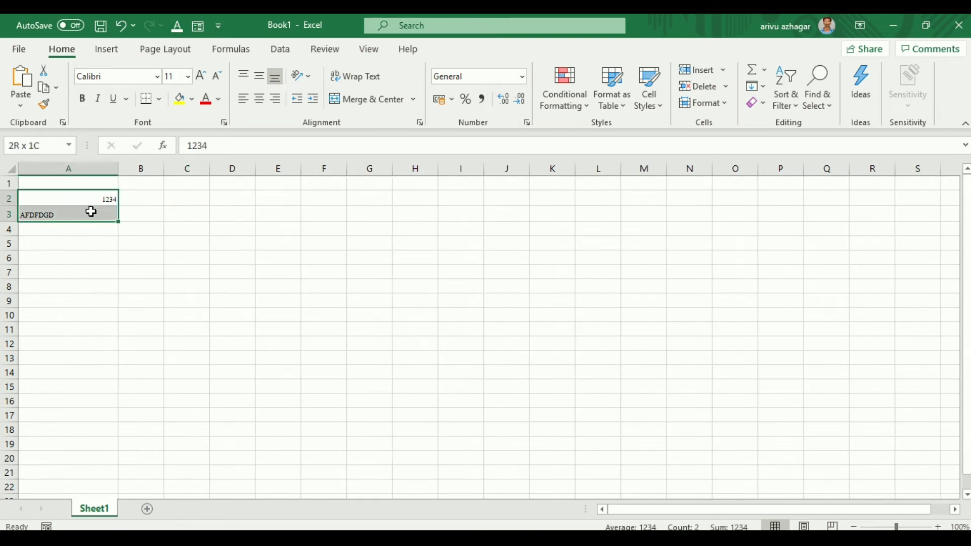
click(158, 77)
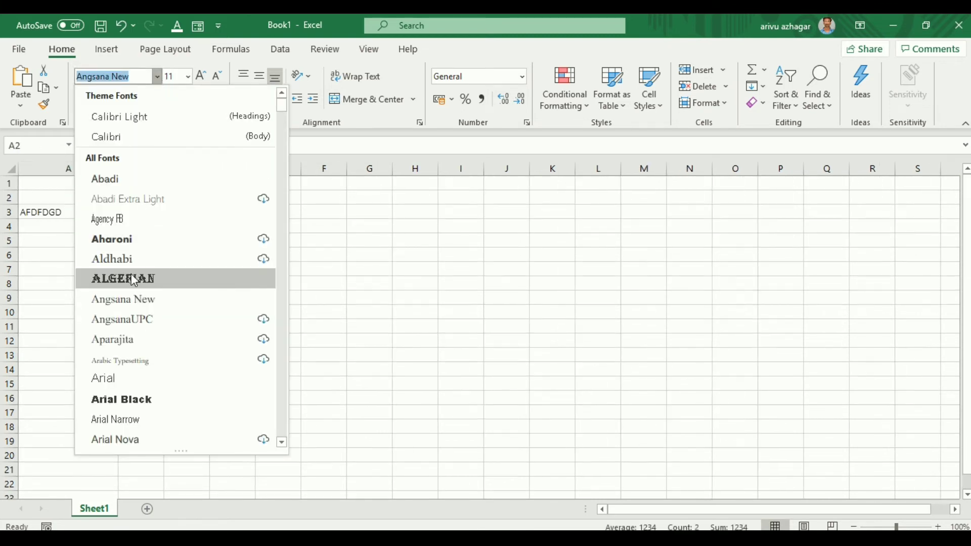
click(123, 279)
click(192, 255)
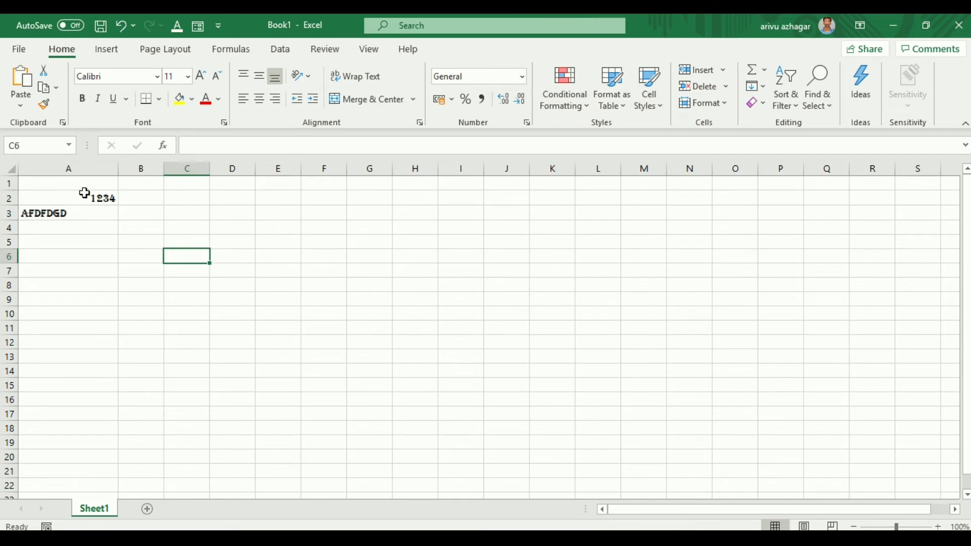
drag(102, 198, 103, 210)
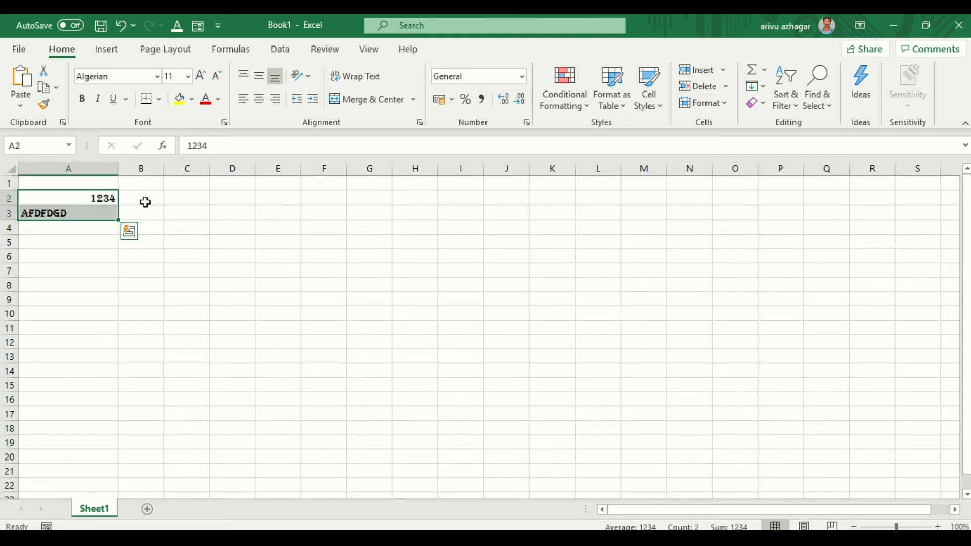
click(150, 206)
click(415, 371)
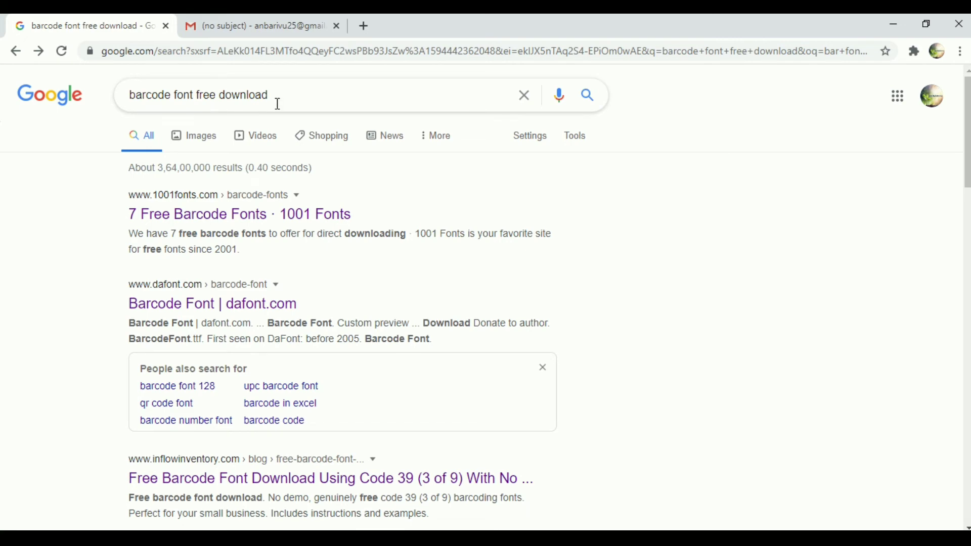
- From dafont.com's Barcode Font page, keeping Medium preview, download barcode_font.zip and open it
click(178, 305)
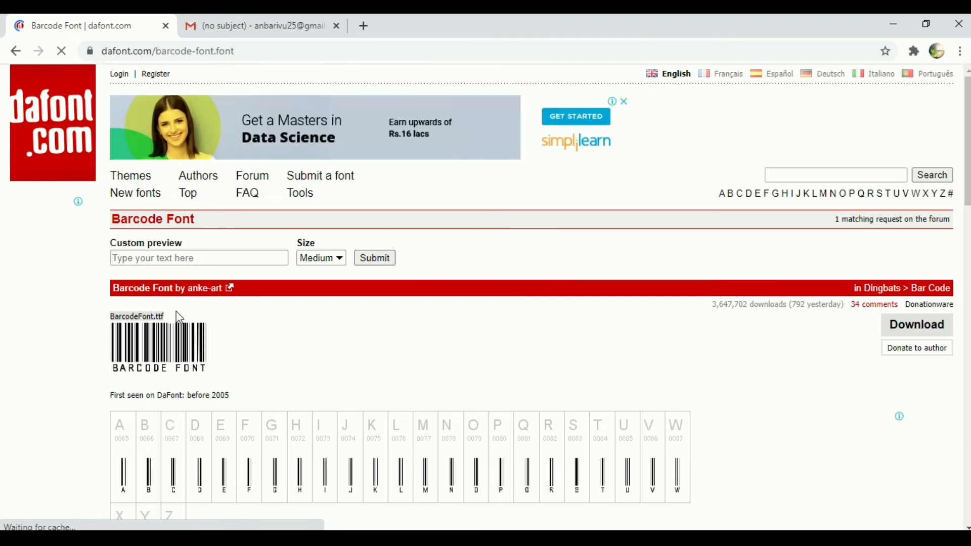
click(336, 259)
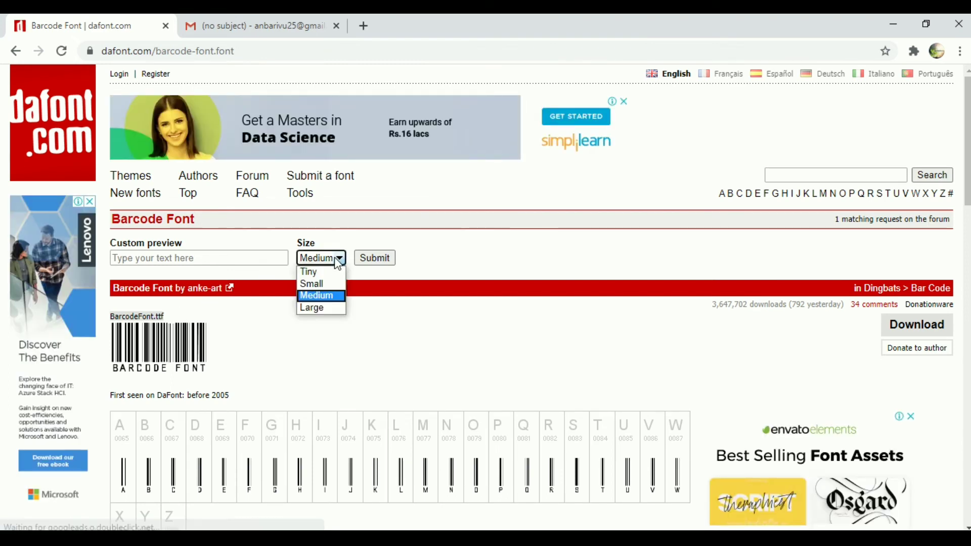
click(317, 296)
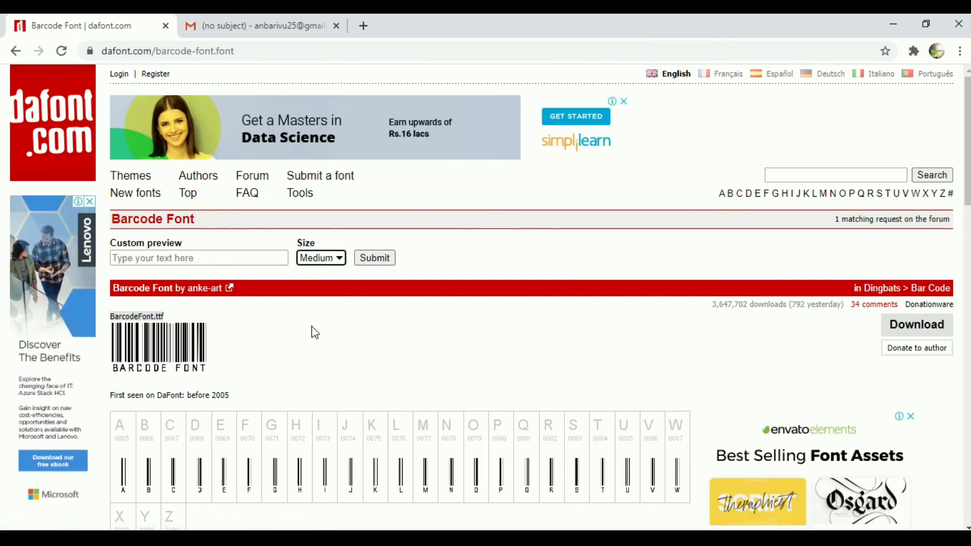
click(905, 330)
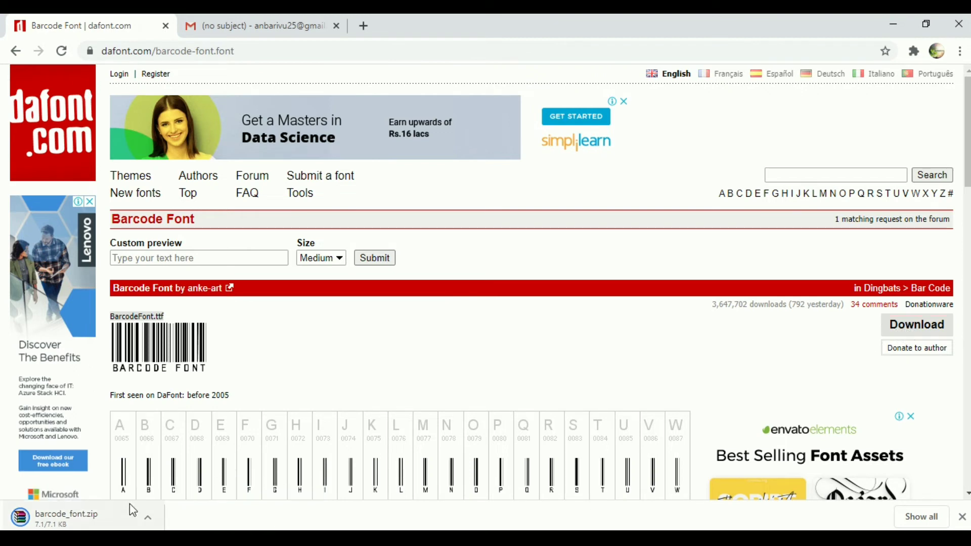
click(87, 515)
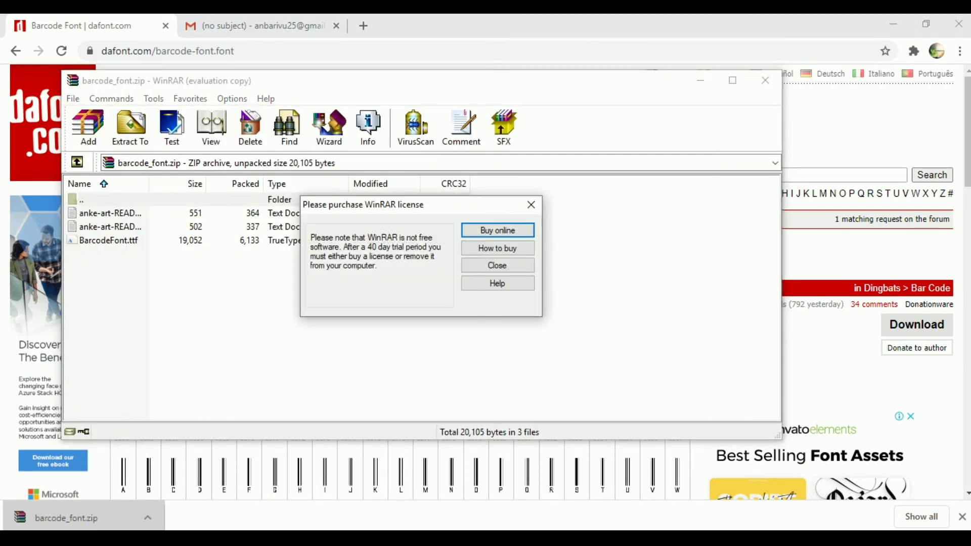
- Dismiss the WinRAR reminder, view and close both readmes, then preview BarcodeFont.ttf
click(480, 265)
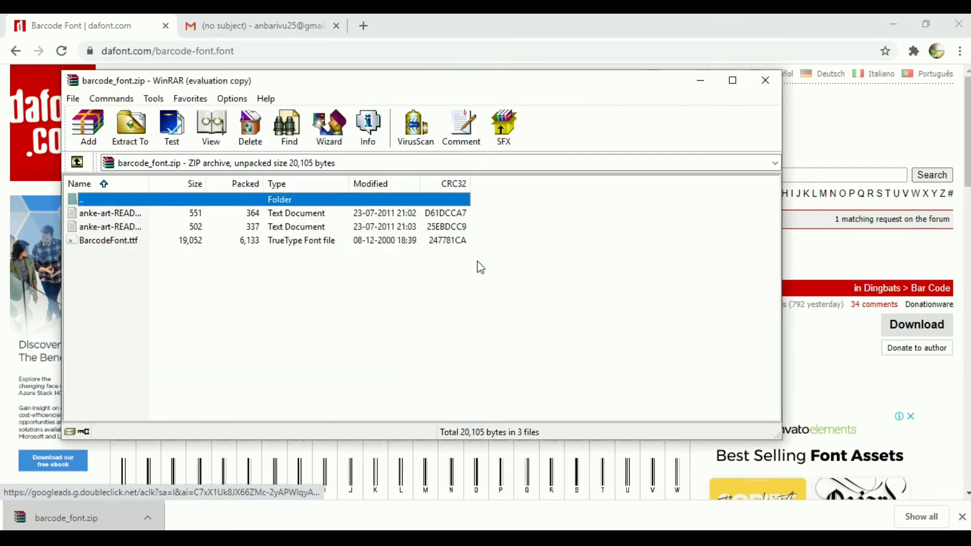
click(186, 230)
click(119, 214)
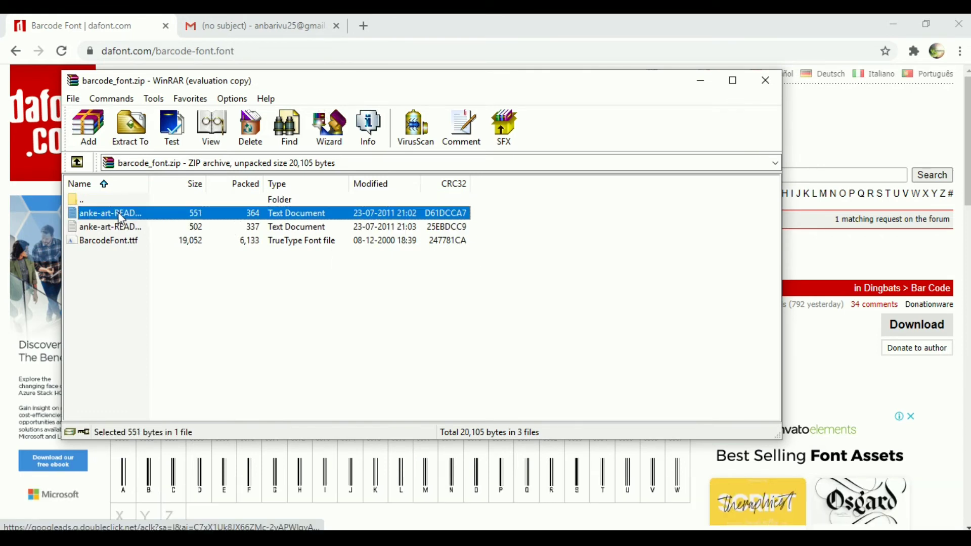
double_click(118, 212)
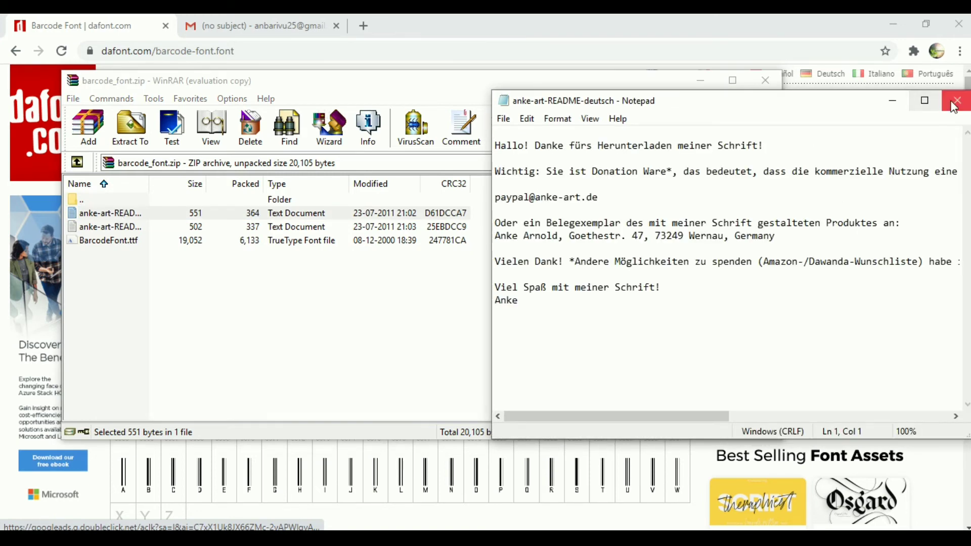
click(957, 100)
double_click(104, 227)
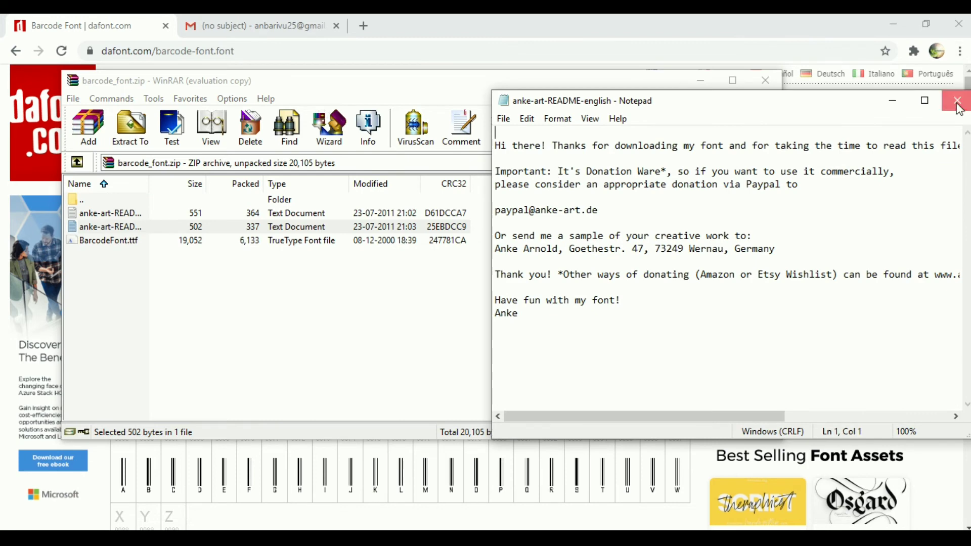
click(958, 100)
click(108, 245)
double_click(108, 246)
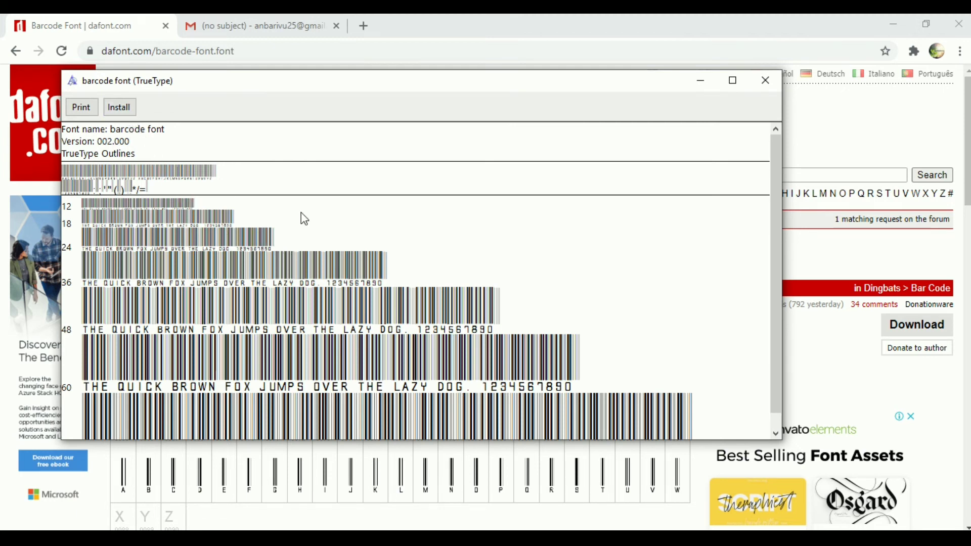
- Install the barcode font from Font Viewer and close the preview window
click(128, 110)
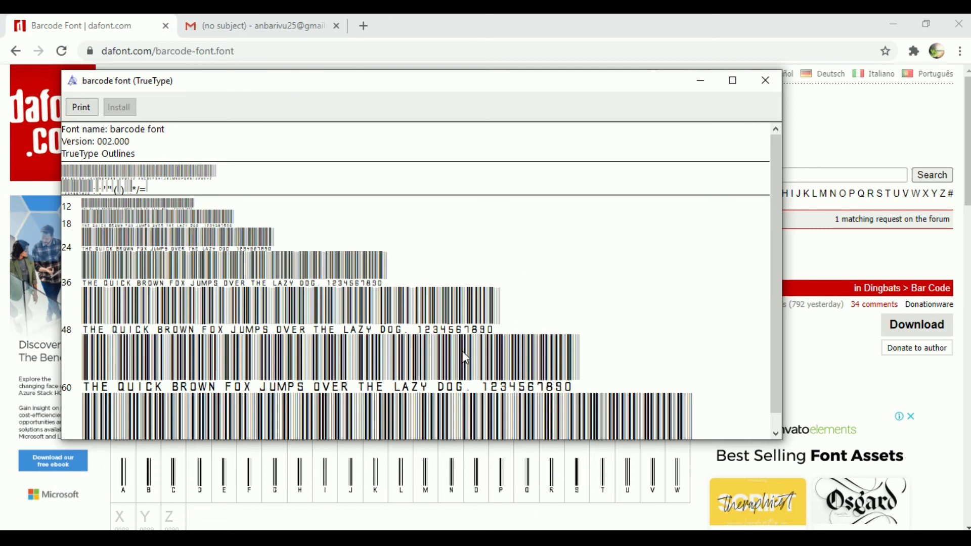
click(766, 79)
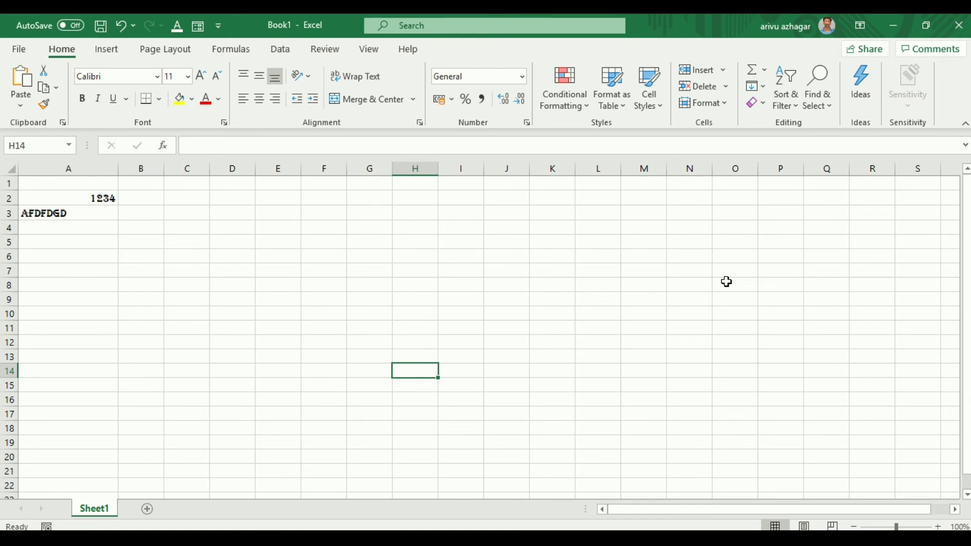
click(19, 49)
click(180, 168)
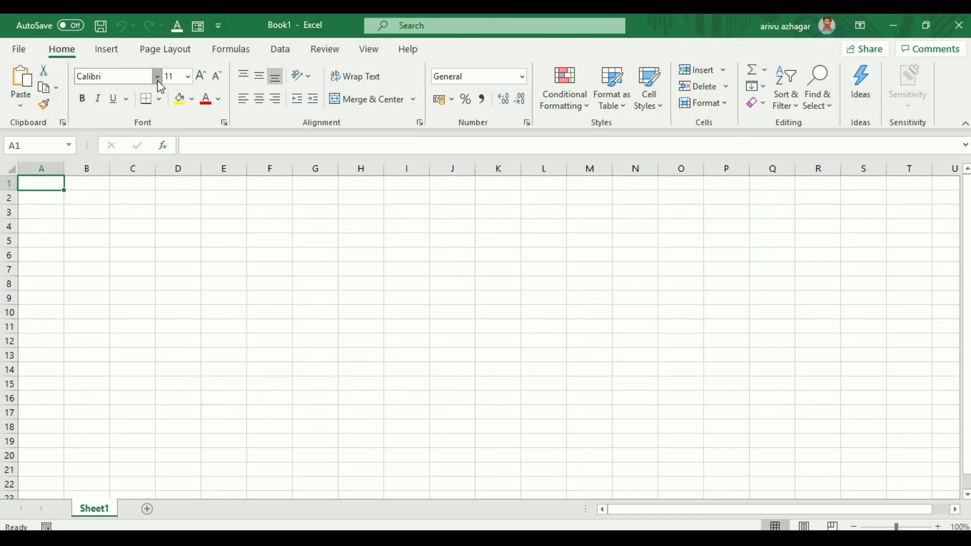
click(158, 81)
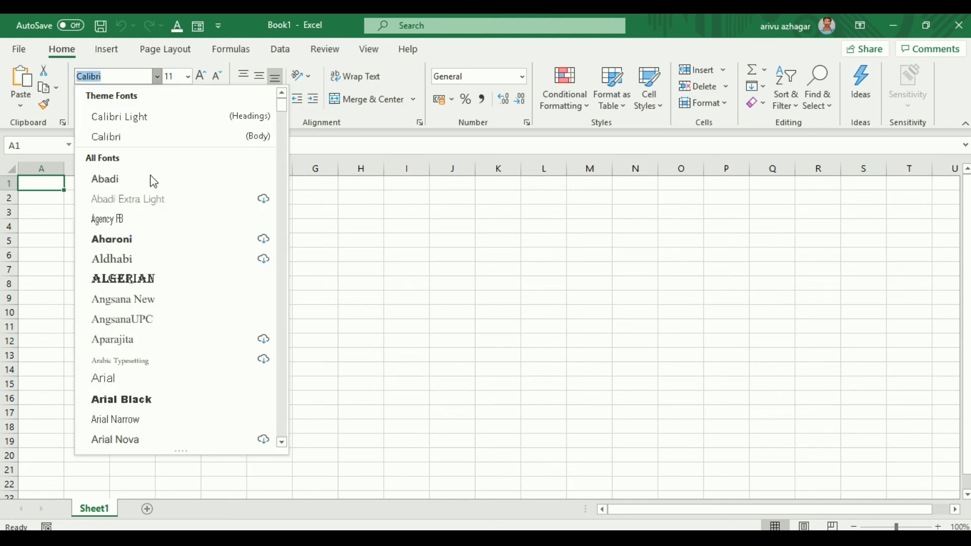
scroll(155, 233, down, 1)
scroll(157, 241, down, 2)
scroll(156, 256, down, 3)
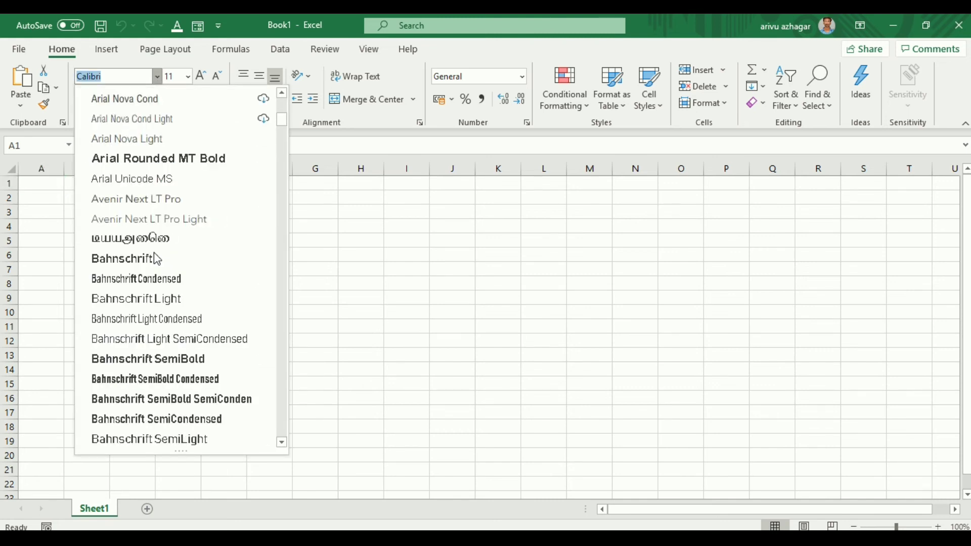
scroll(157, 260, down, 2)
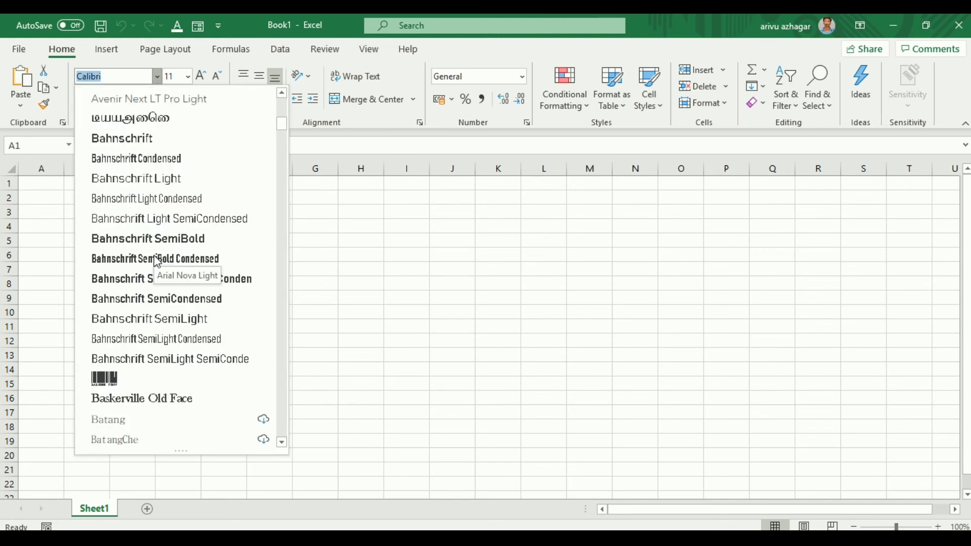
click(119, 379)
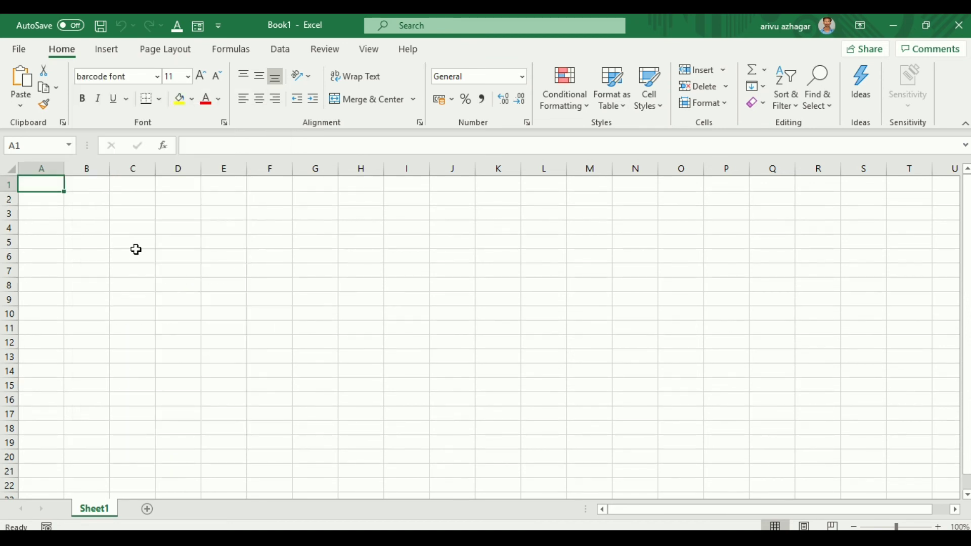
text(1234467)
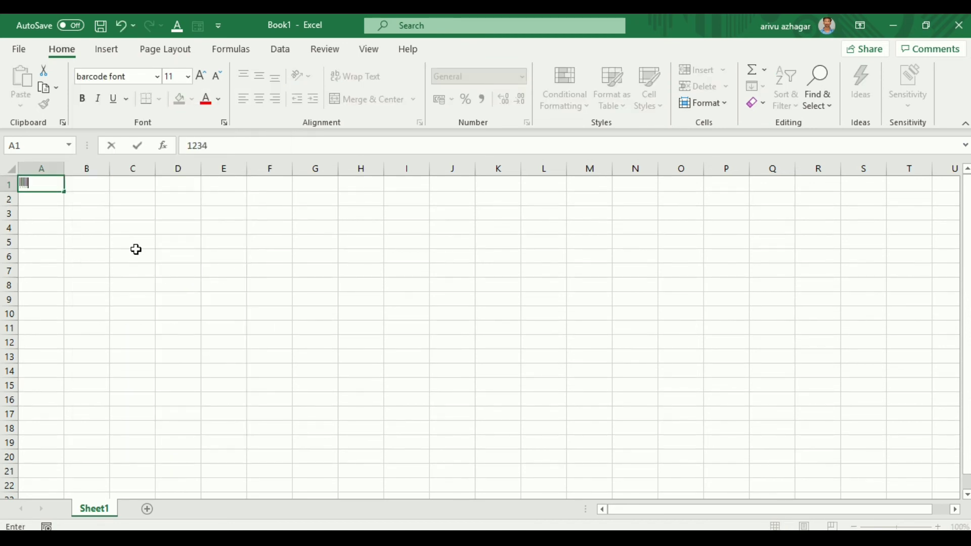
text(9790890)
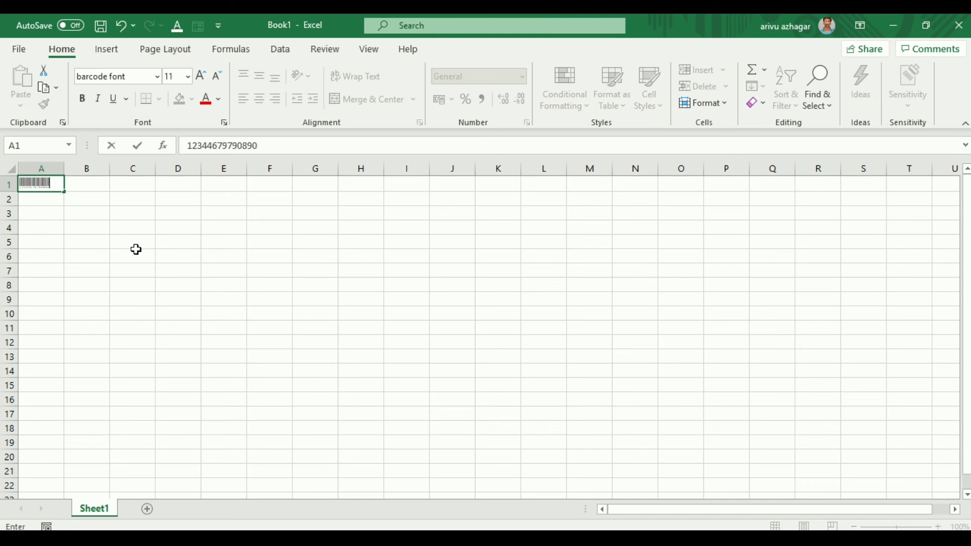
click(98, 343)
- Increase the A1 barcode's font size from 11 up to 48
click(42, 186)
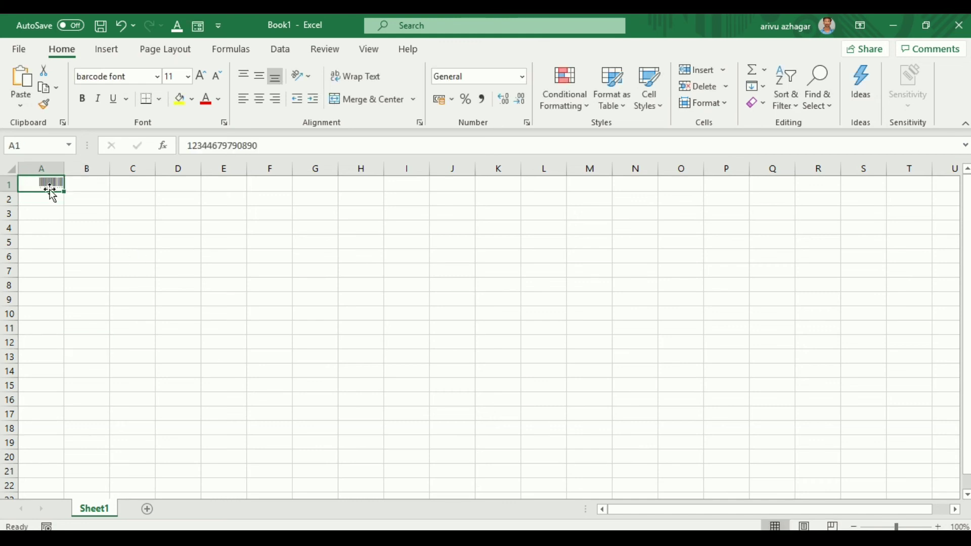
click(201, 77)
click(202, 77)
click(202, 77)
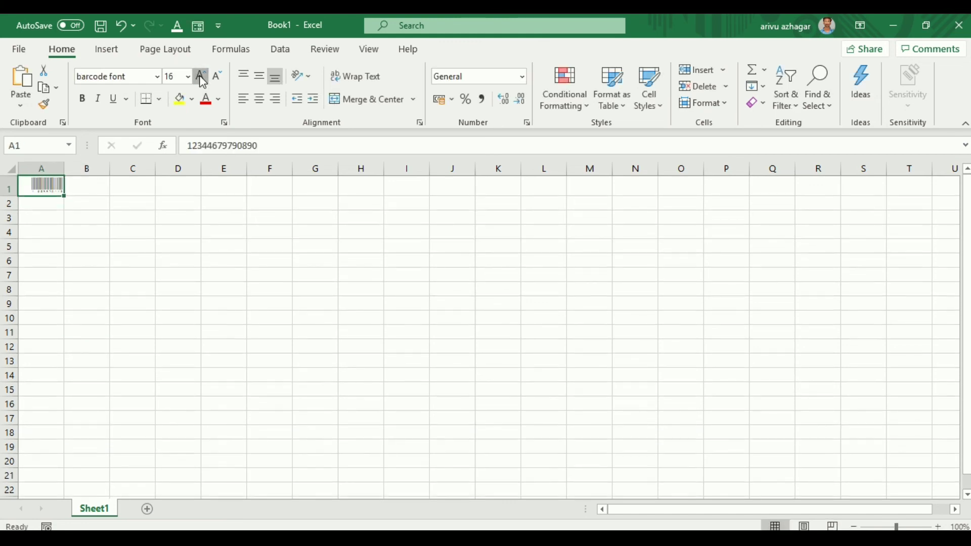
double_click(202, 77)
double_click(202, 76)
double_click(202, 77)
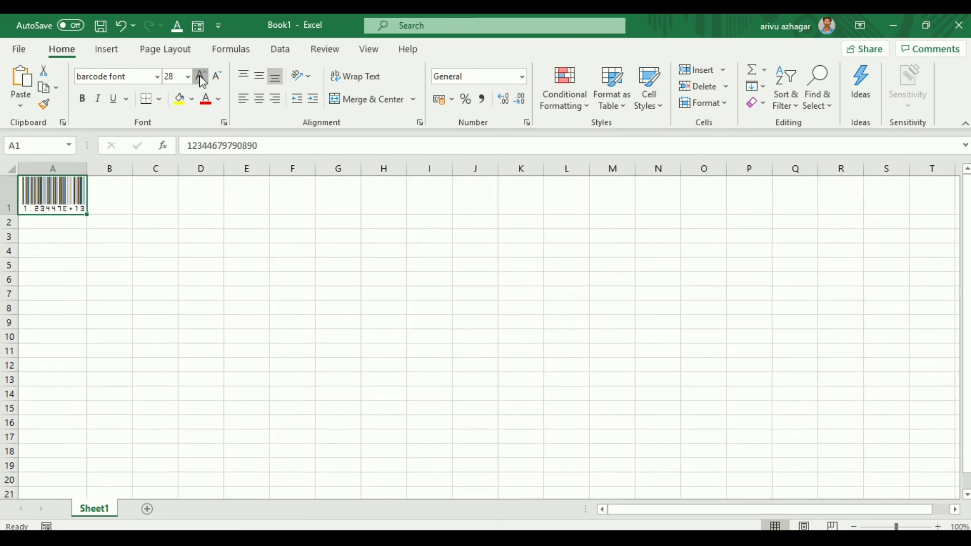
double_click(202, 77)
mouse_move(113, 168)
mouse_down()
mouse_move(247, 169)
mouse_move(223, 146)
mouse_up()
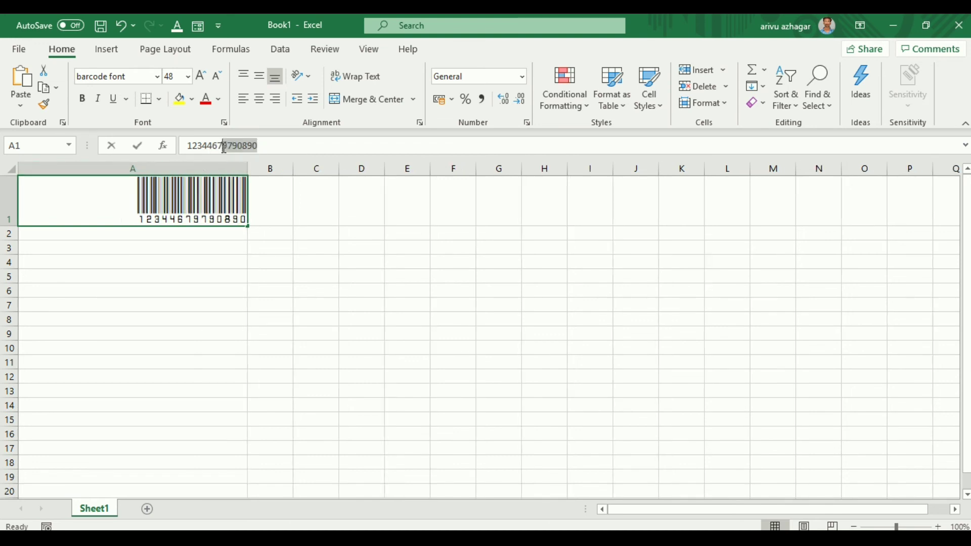
key(BackSpace)
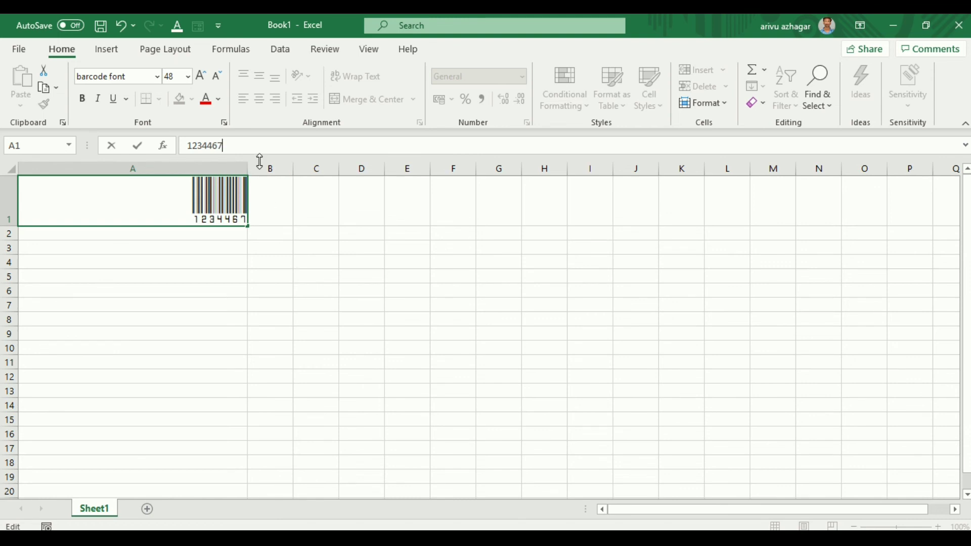
key(ctrl+z)
click(273, 255)
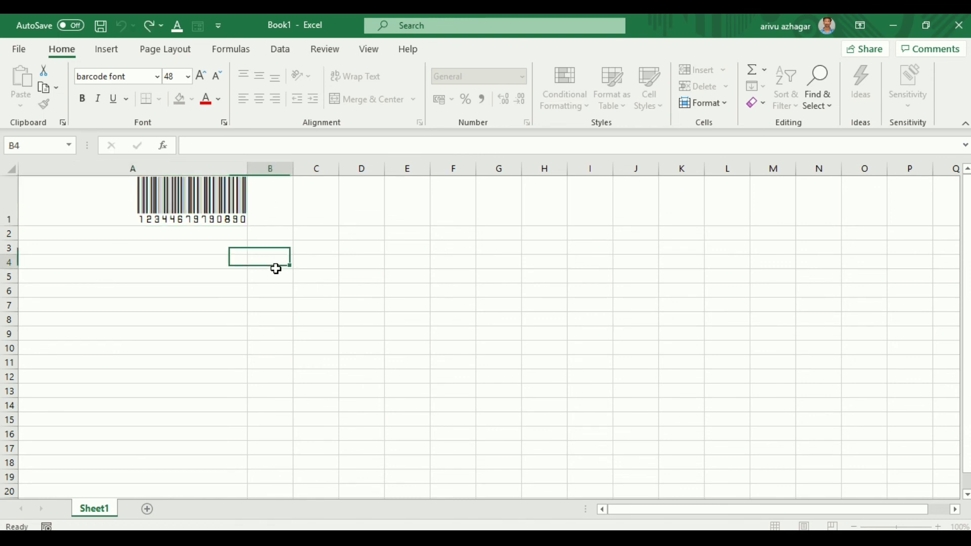
click(211, 197)
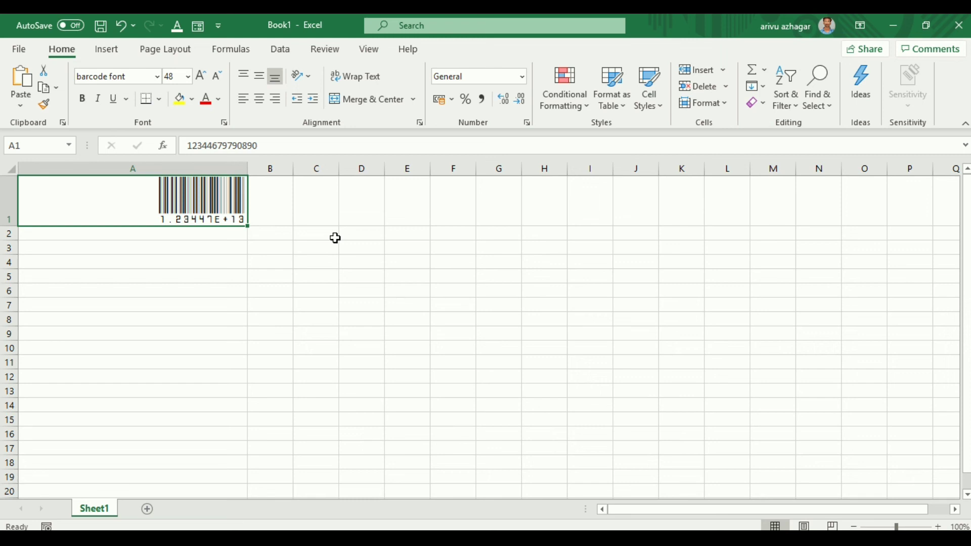
- Enter ABVNYYJHK in cell A3
click(198, 247)
text(ABVNYYJHK)
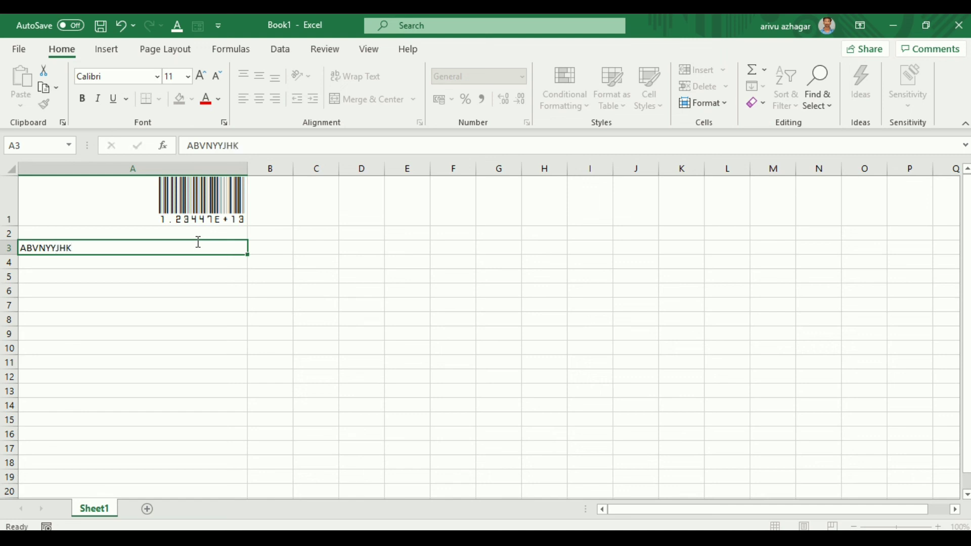
key(Return)
text(\)
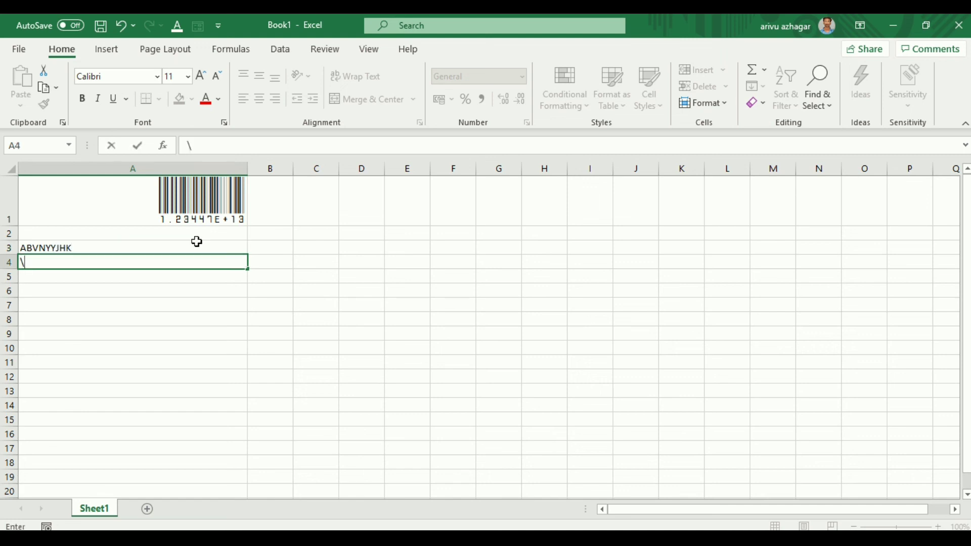
- Apply the barcode font to cell A3
click(139, 249)
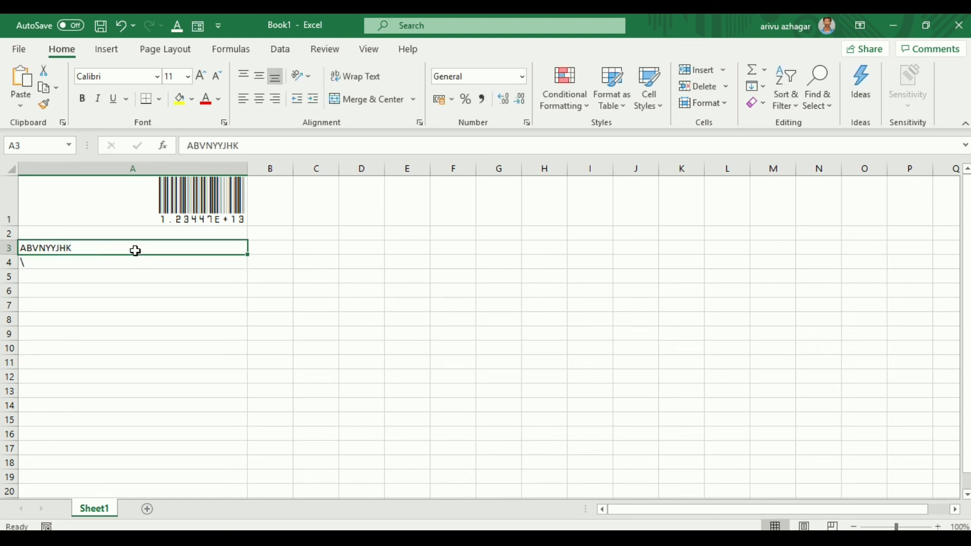
click(158, 77)
scroll(135, 344, down, 2)
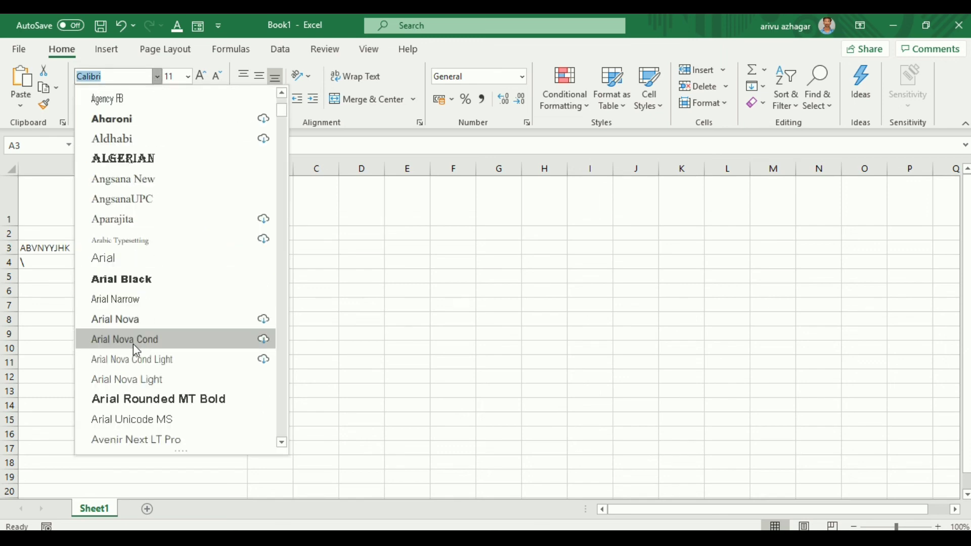
scroll(135, 349, down, 1)
scroll(135, 349, down, 3)
scroll(135, 353, down, 2)
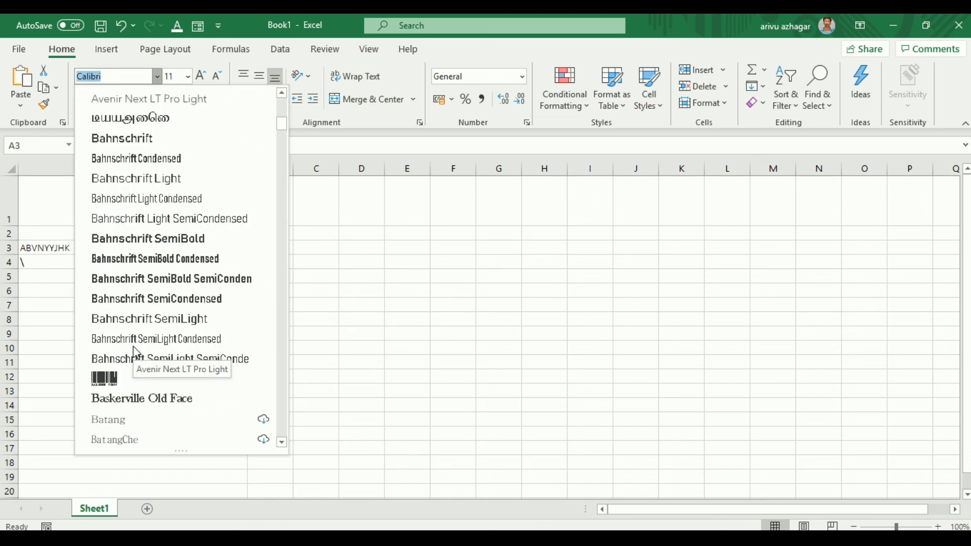
click(135, 372)
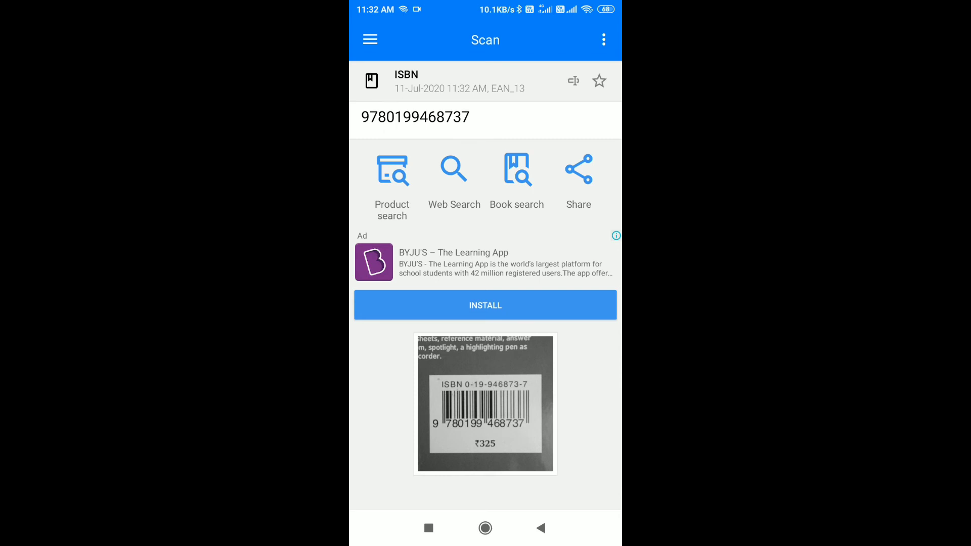
click(392, 182)
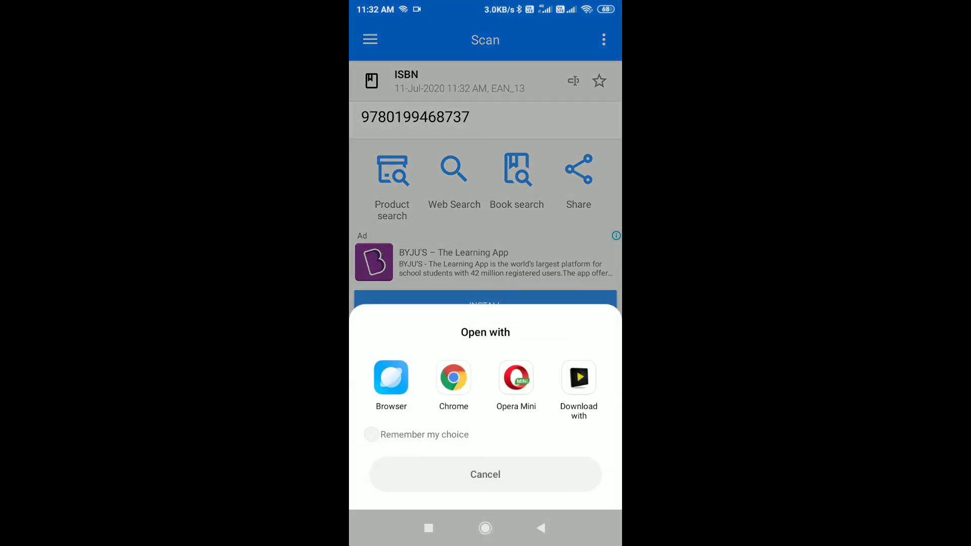
click(454, 377)
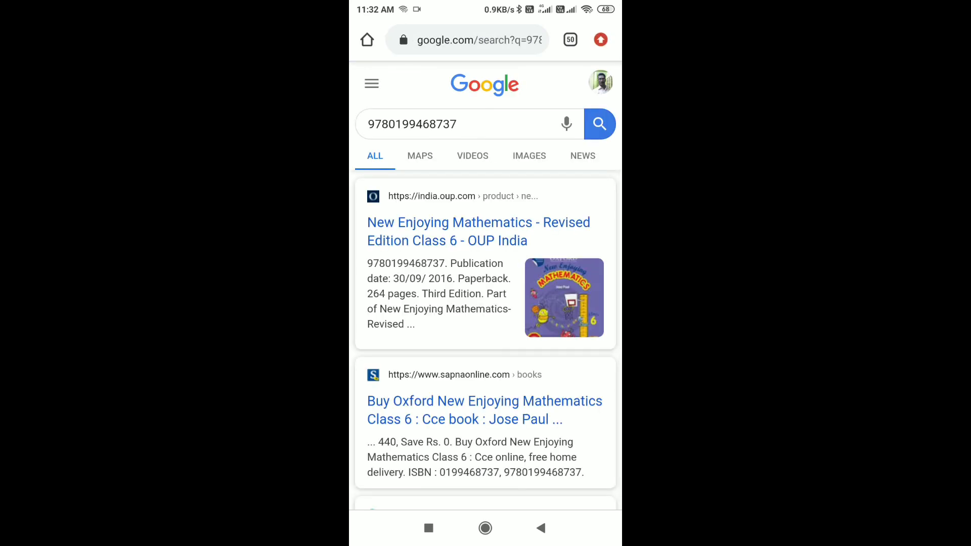
scroll(486, 284, down, 2)
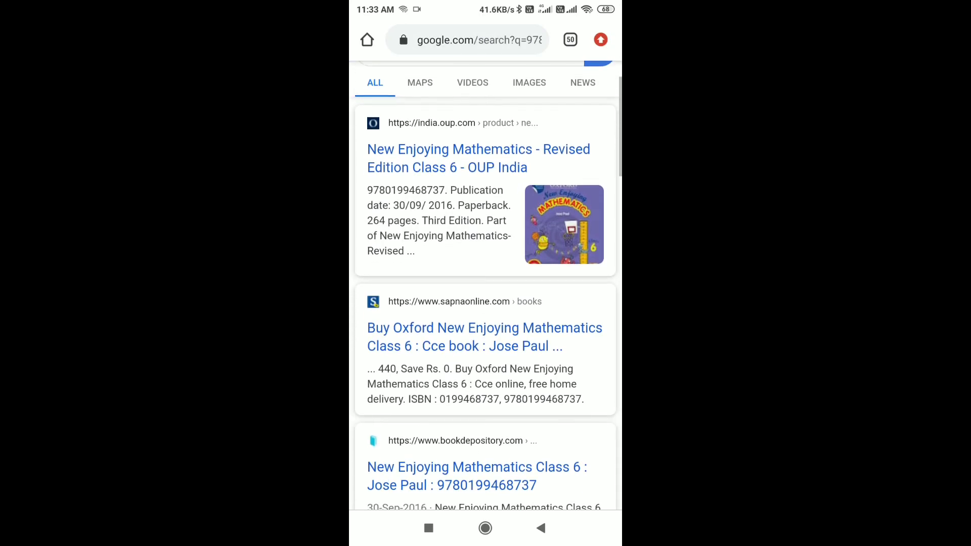